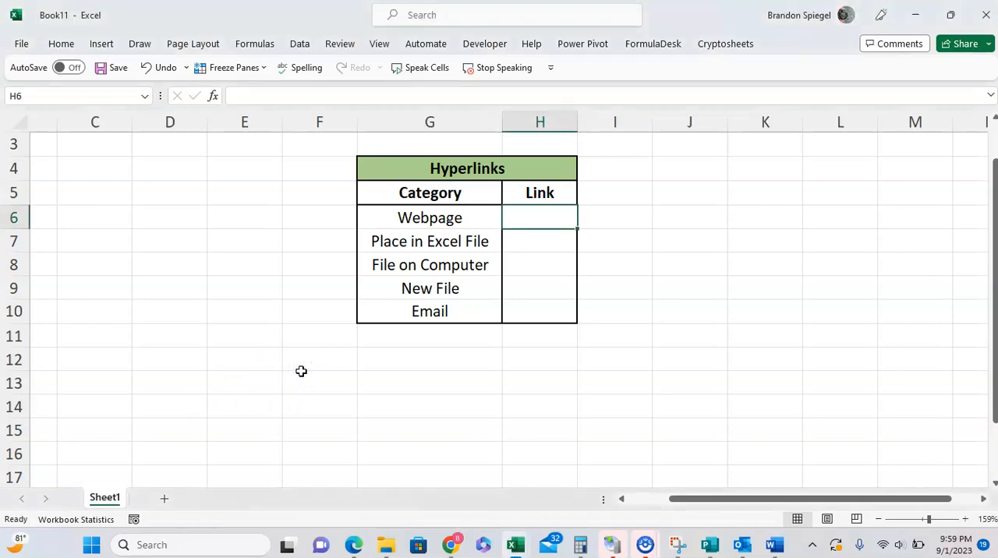
Review the link categories in the Hyperlinks table and go to the Webpage row's empty link cell, H6
key("Left")
key("Down")
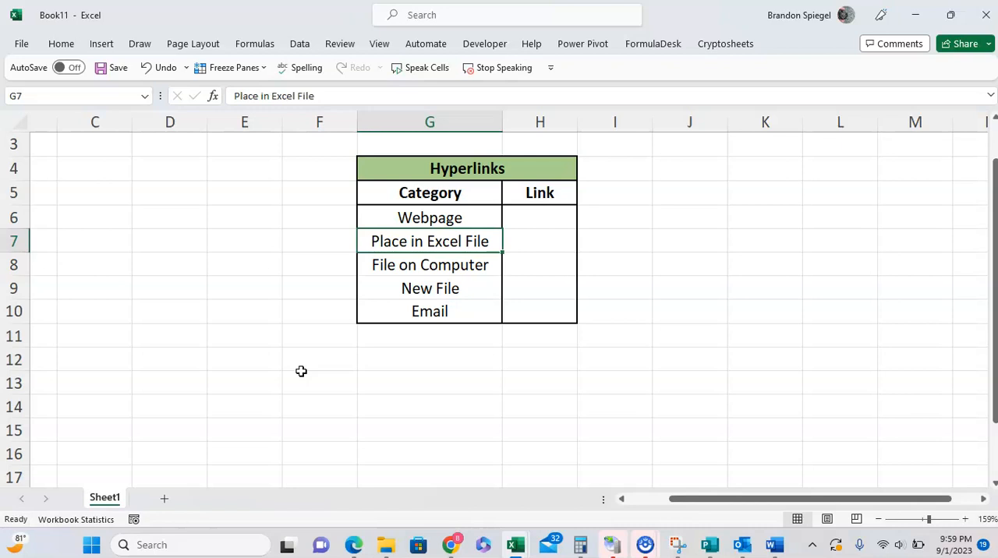
key("Down")
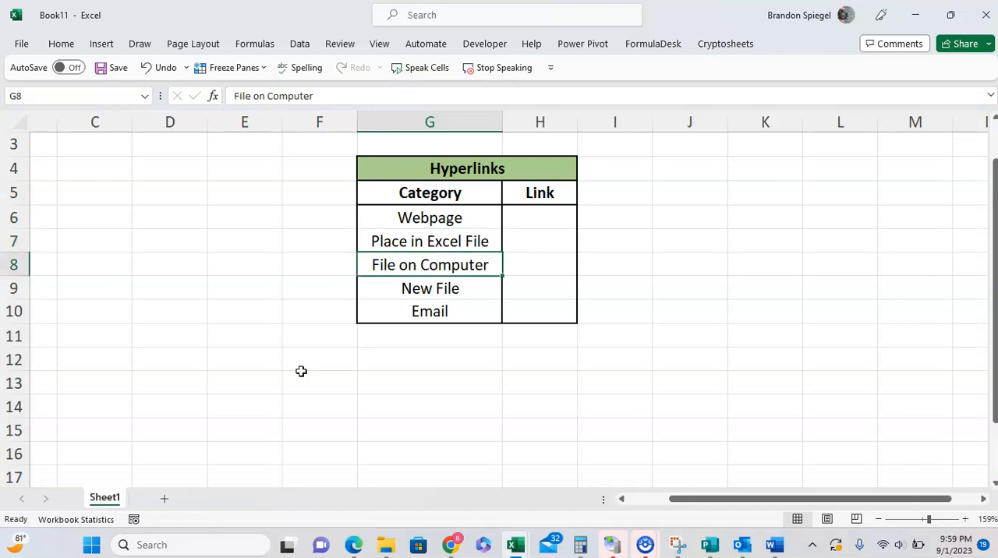
key("Down")
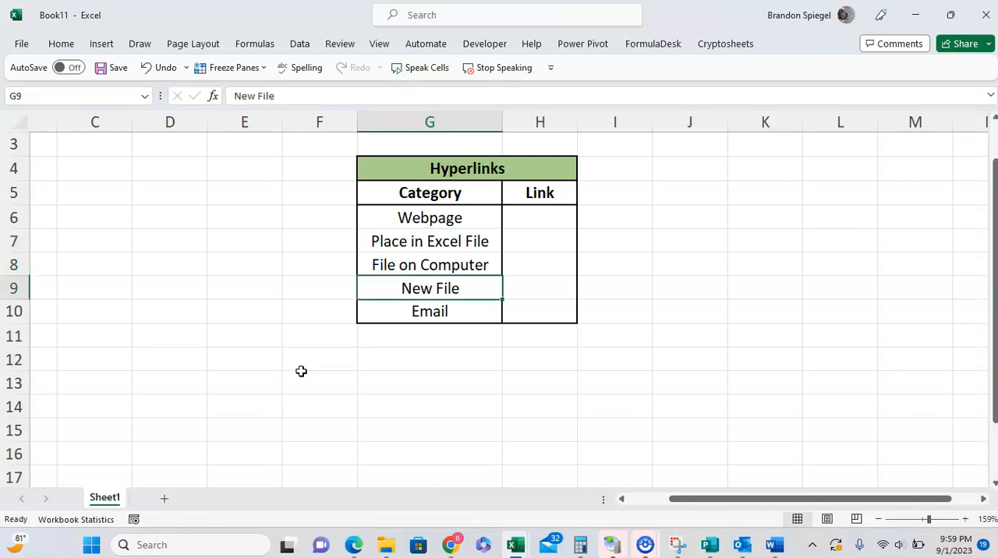
key("Down")
key("Up")
key("Up")
key("Up")
key("Up")
key("Up")
key("Right")
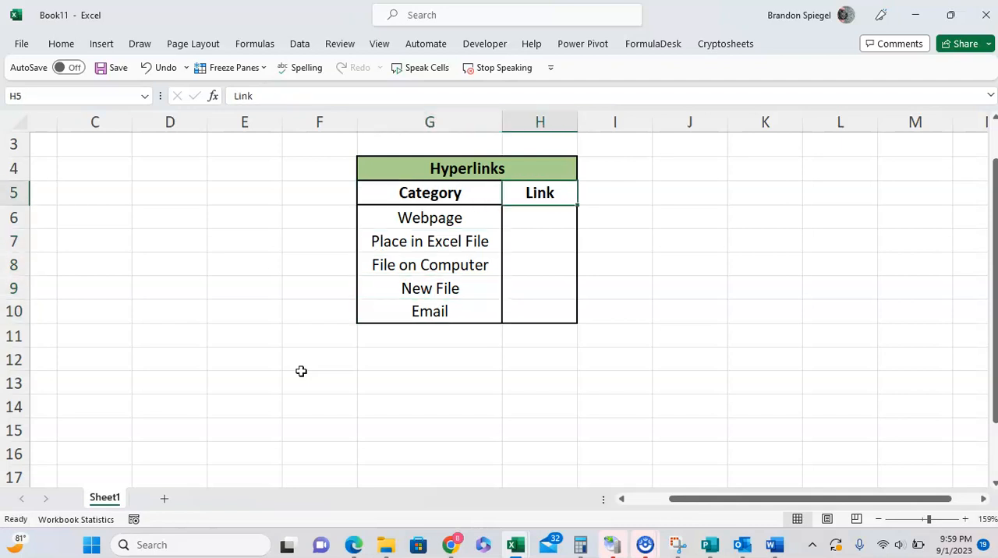
key("Down")
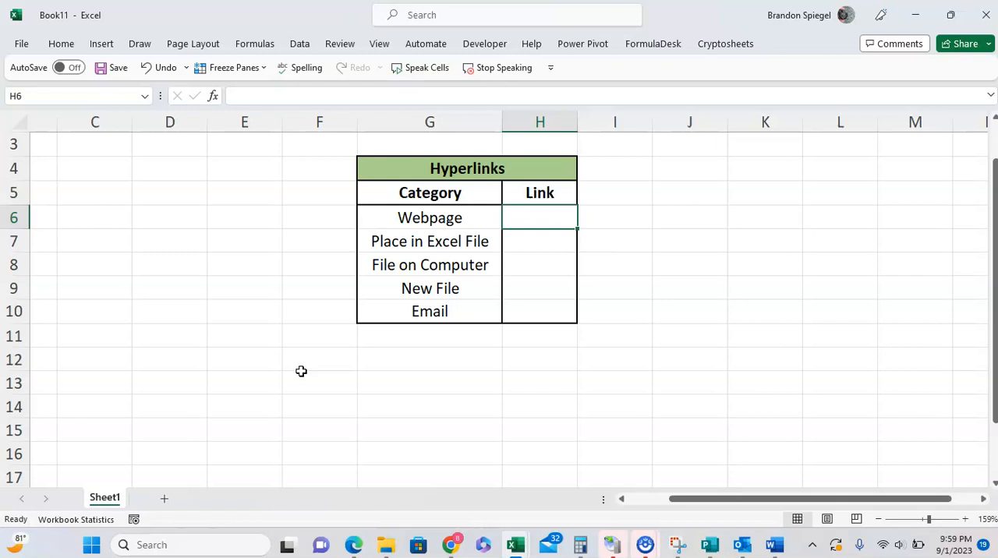
left_click(107, 46)
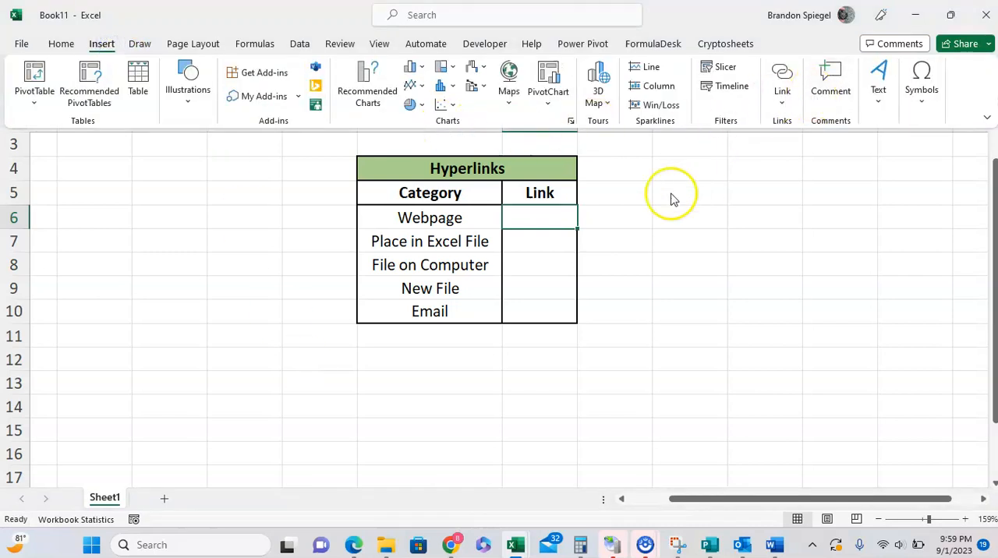
left_click(621, 211)
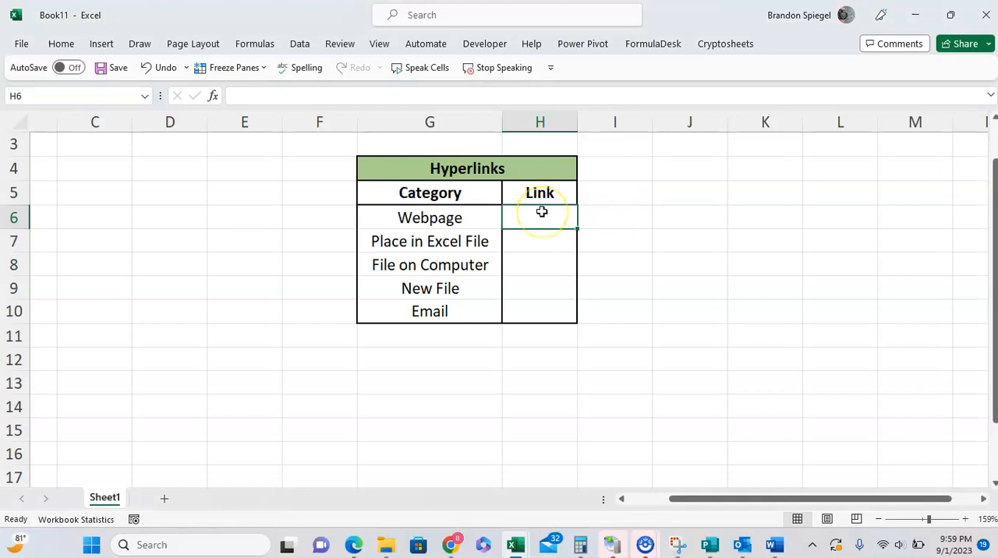
key("ctrl+k")
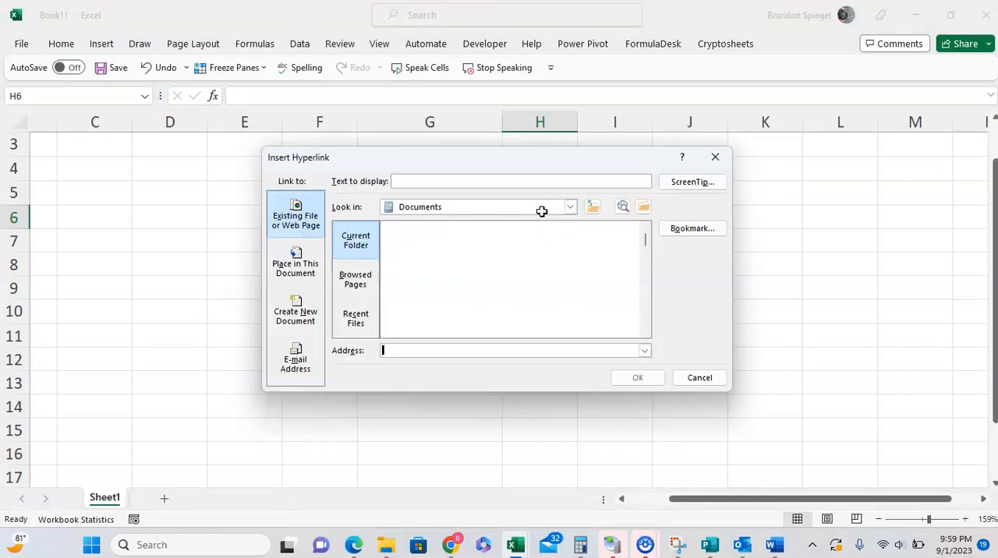
left_click_drag(492, 167, 717, 192)
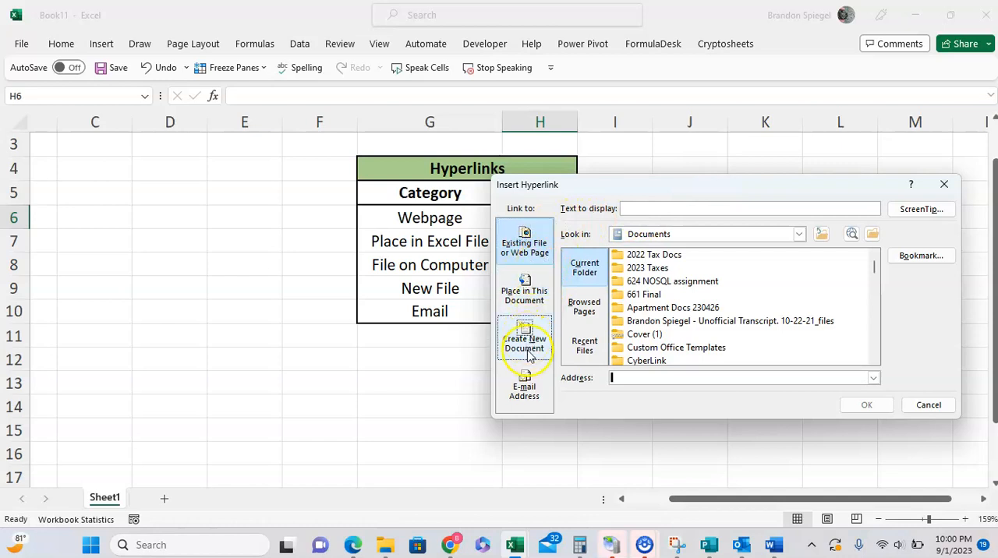
left_click_drag(617, 191, 386, 155)
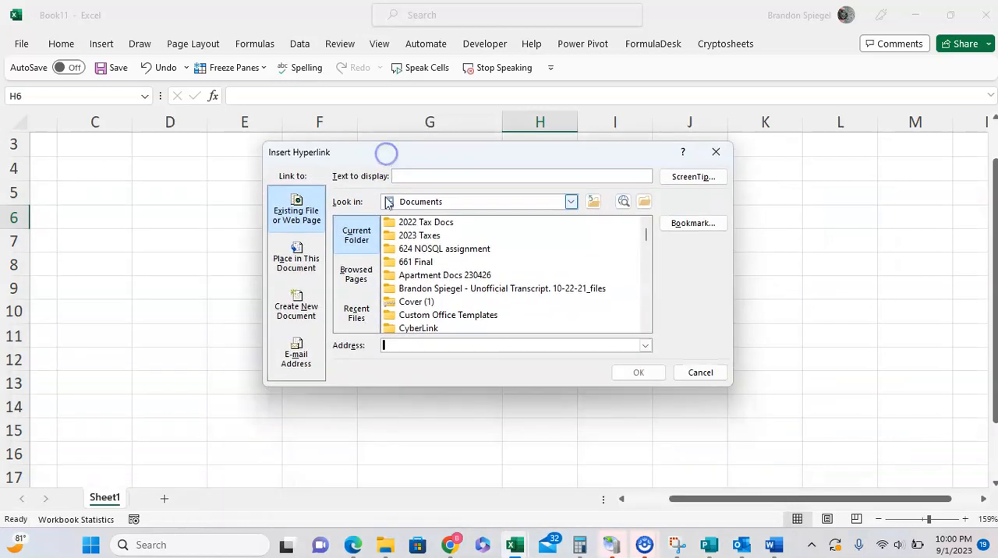
left_click(391, 347)
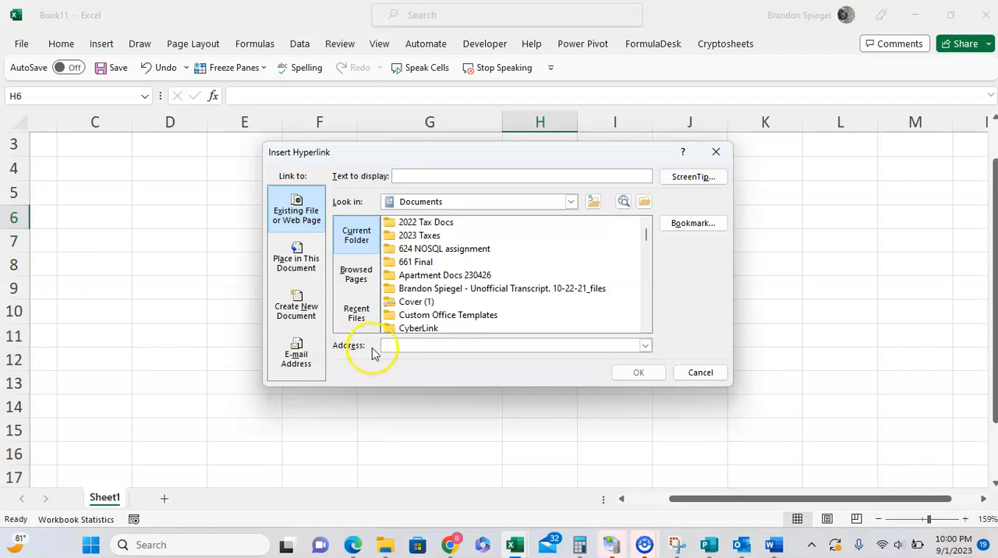
left_click(397, 348)
type("www.google.com")
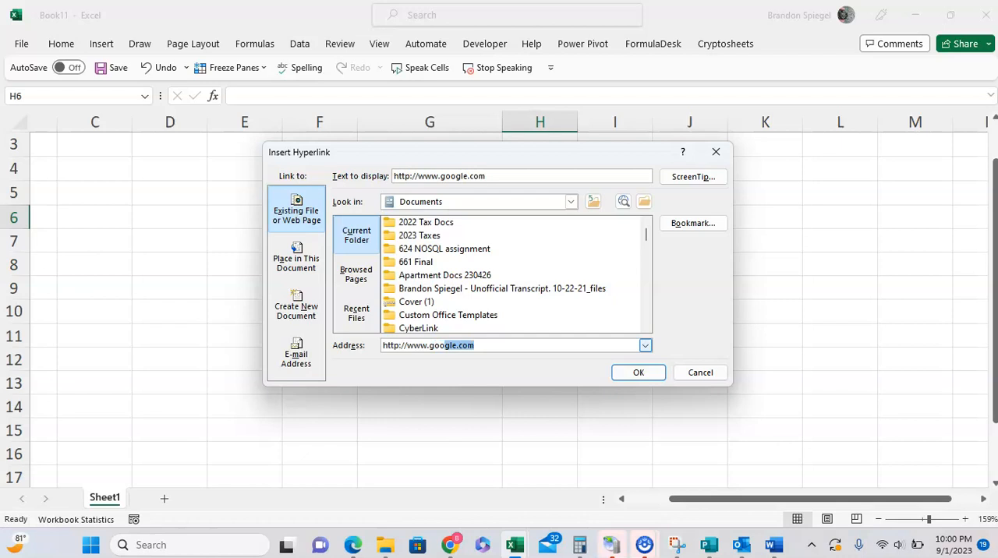
Replace the web page link's display text with "Google"
key("Tab")
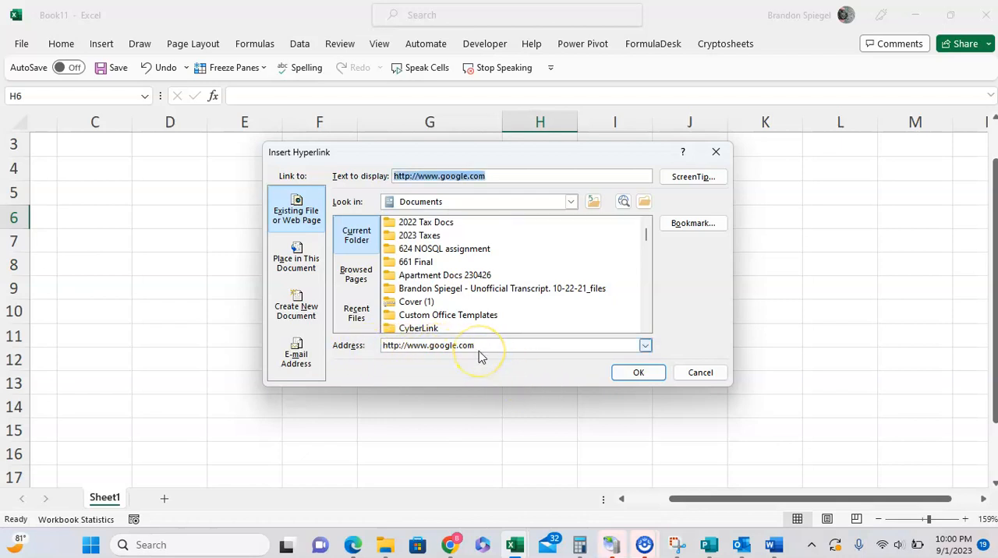
left_click(493, 177)
left_click_drag(493, 177, 383, 191)
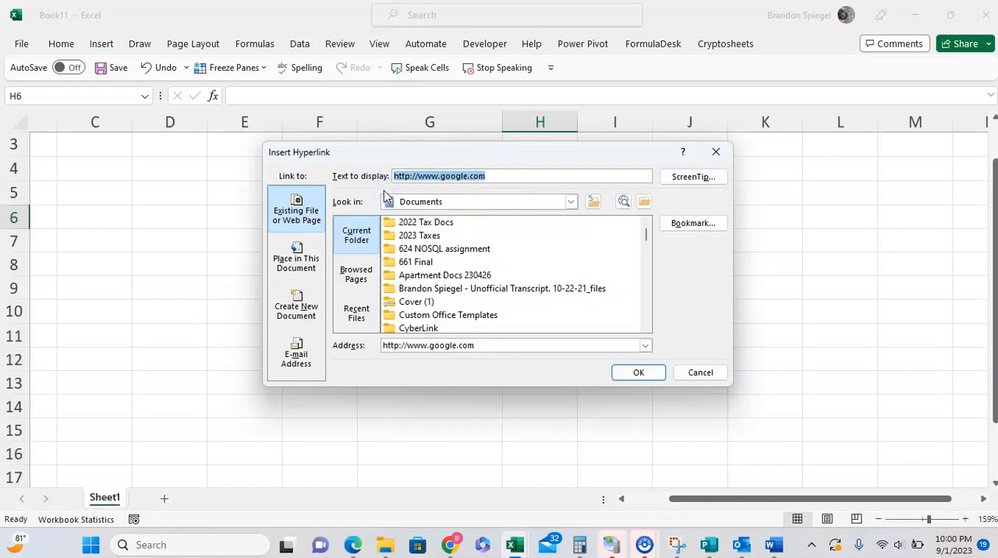
key("BackSpace")
type("Google")
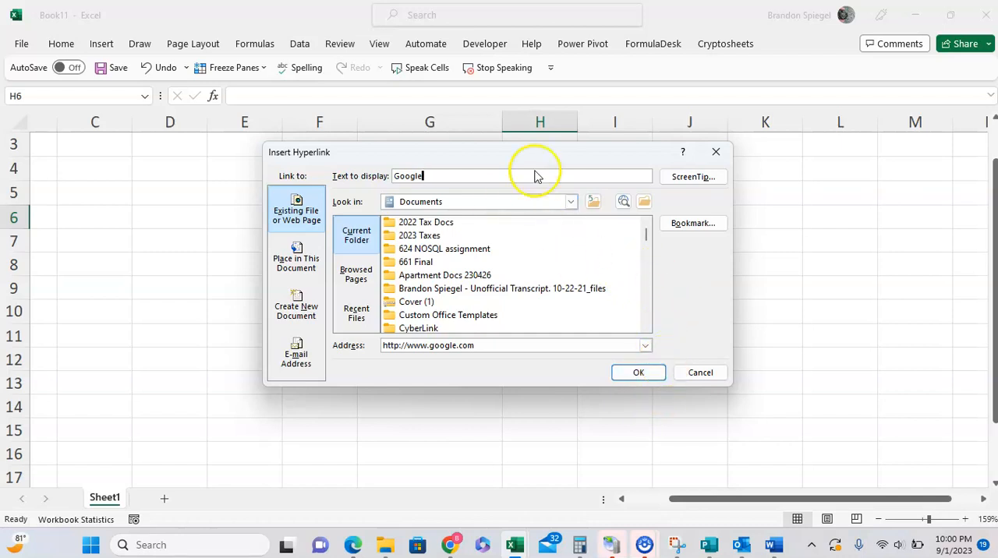
Open the web browser from the hyperlink settings to see how pages are browsed, and minimize its window
left_click(622, 203)
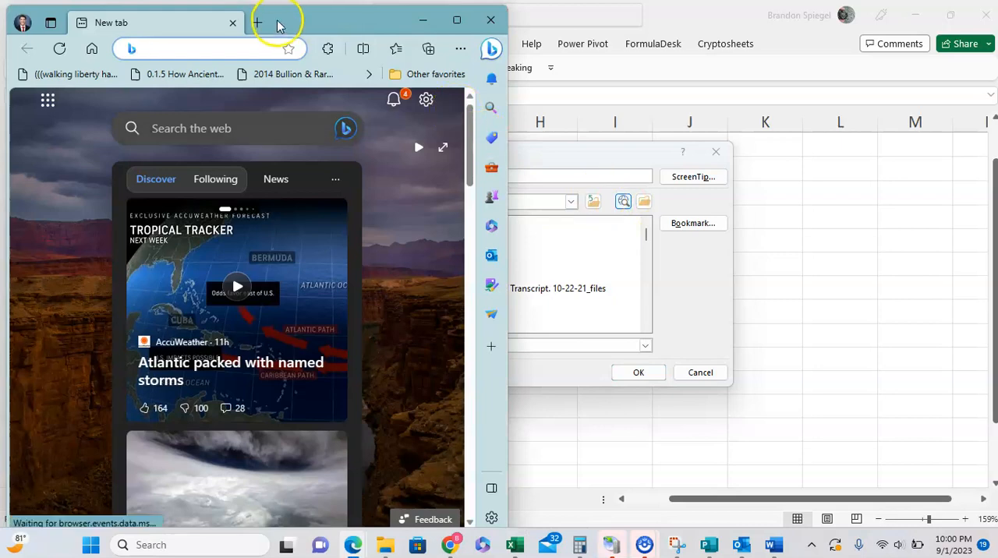
left_click_drag(289, 28, 383, 134)
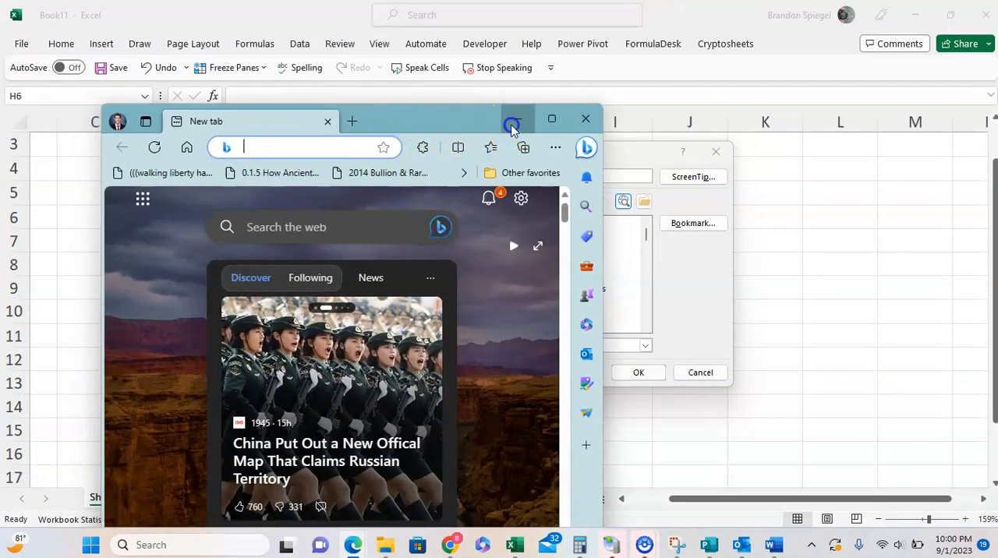
left_click(517, 119)
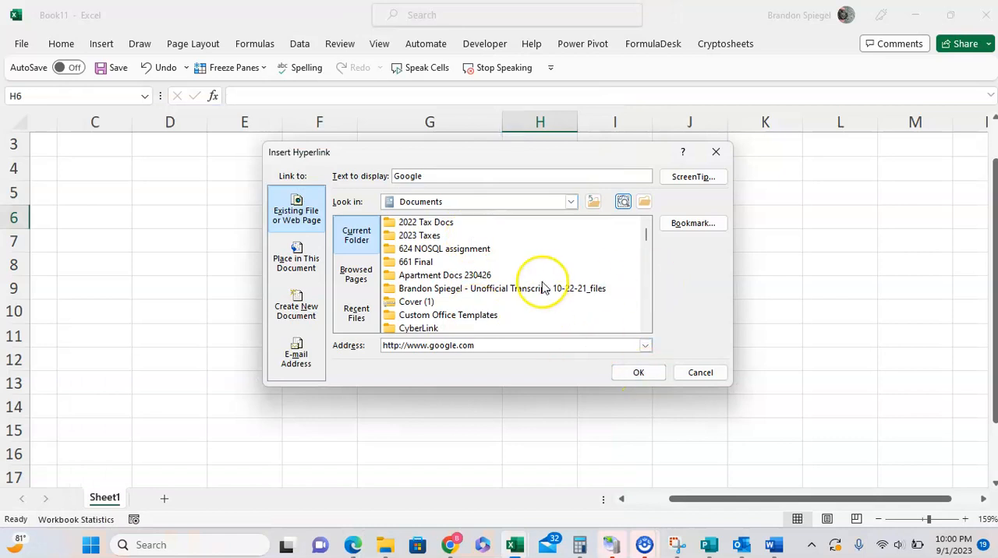
Add the ScreenTip "Subscribe Below :)" to the Google hyperlink and insert the link in H6
left_click(694, 179)
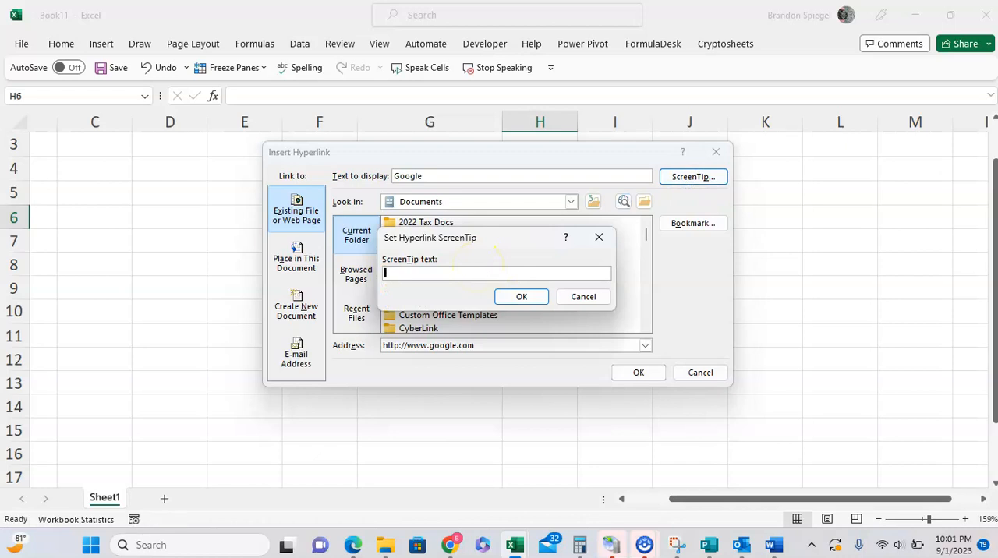
type("Subscrib")
key("BackSpace")
key("BackSpace")
key("BackSpace")
key("BackSpace")
key("BackSpace")
key("BackSpace")
key("BackSpace")
type("Subscribe Below :)")
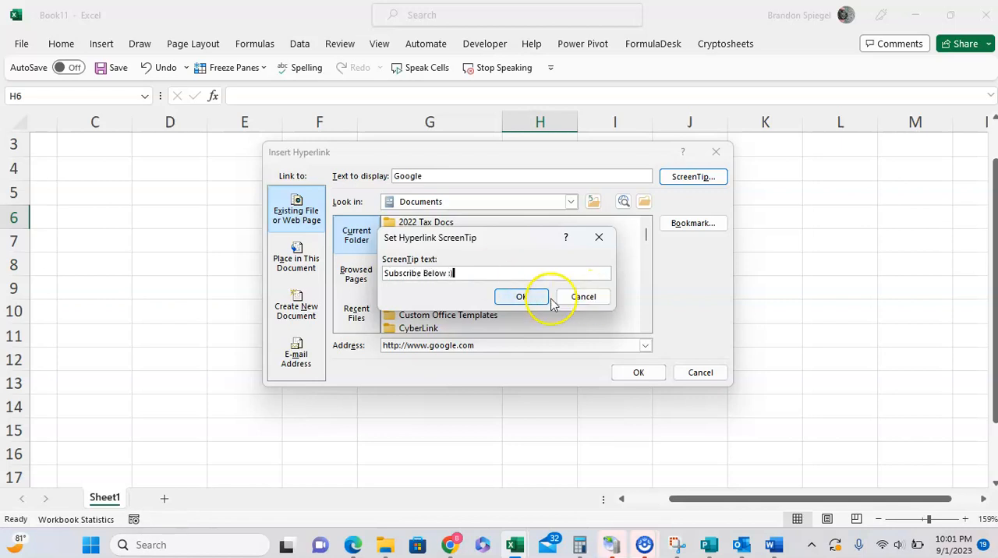
left_click(522, 297)
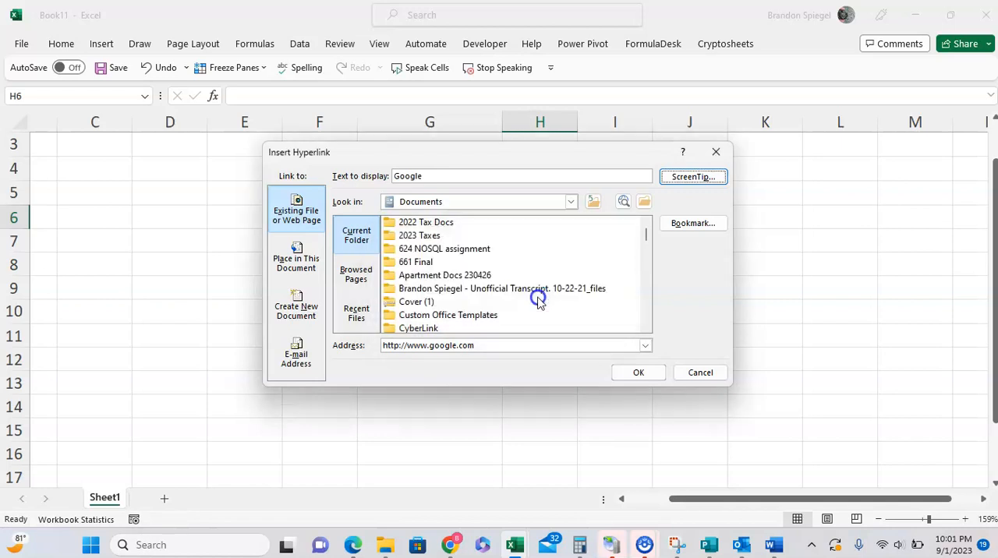
left_click(655, 374)
mouse_move(555, 219)
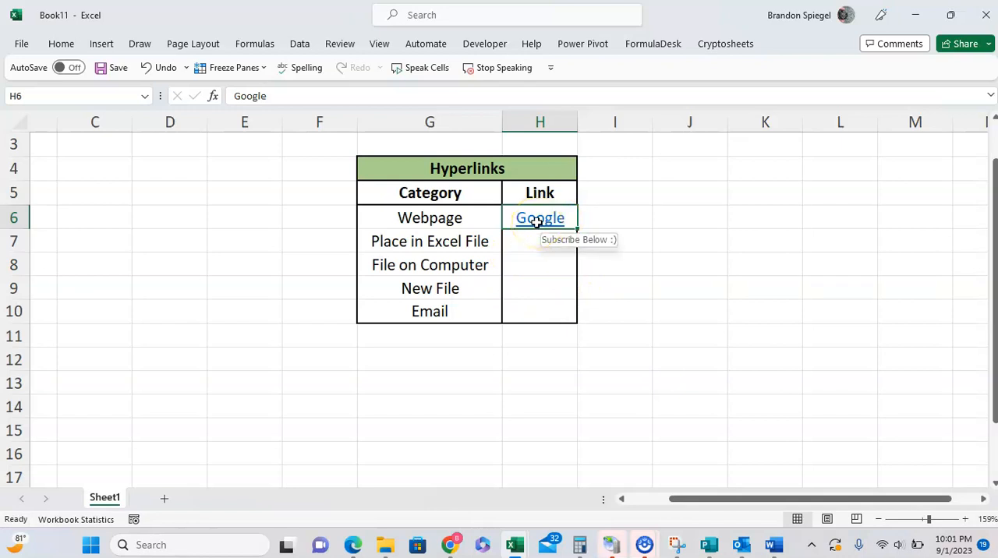
Start a hyperlink in H7 to a place in this document, with BB25 as the cell reference
key("Down")
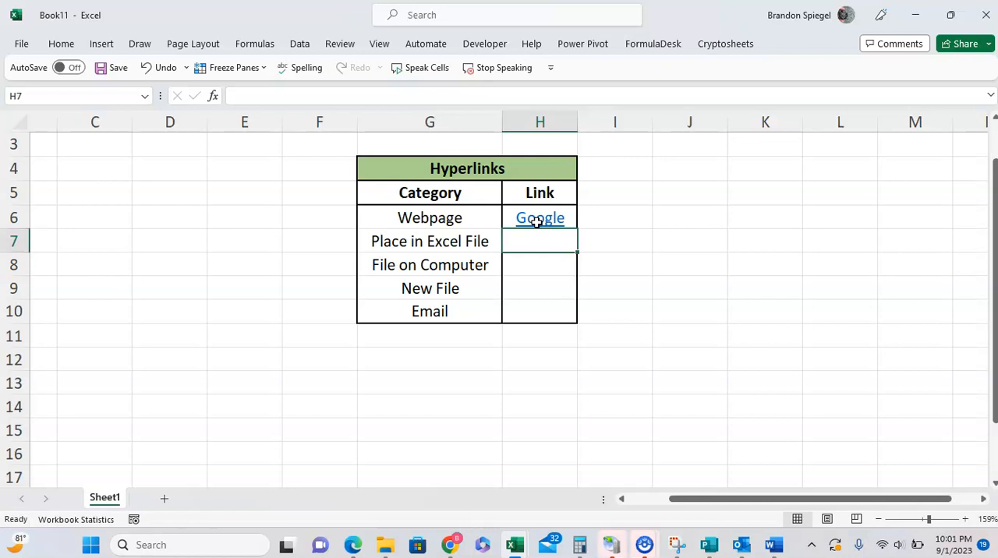
key("ctrl+k")
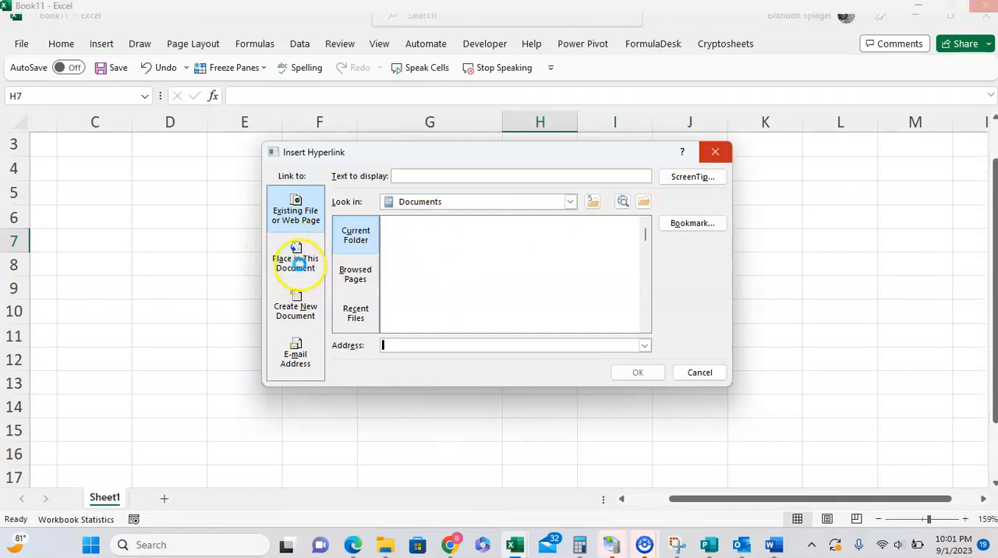
left_click(301, 265)
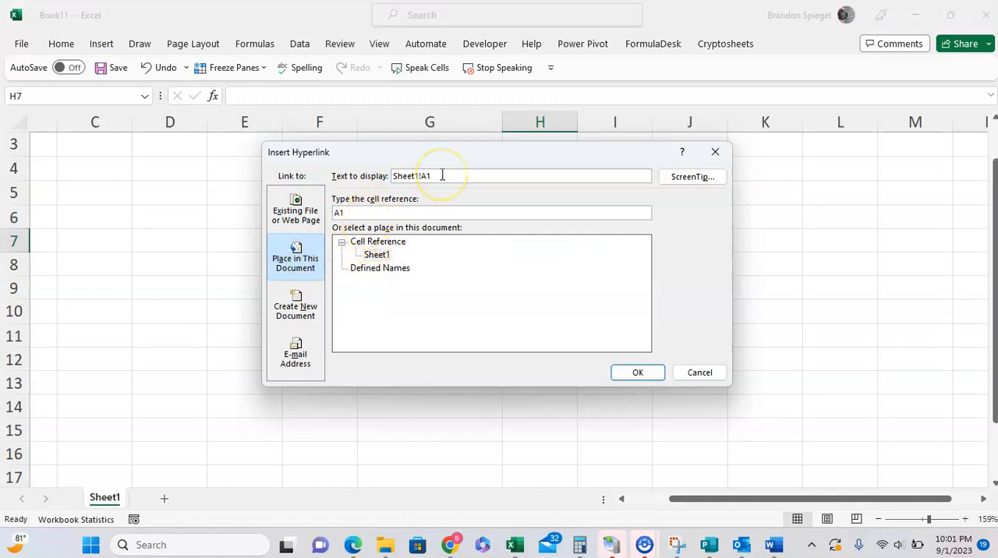
left_click(382, 212)
left_click_drag(382, 214, 333, 217)
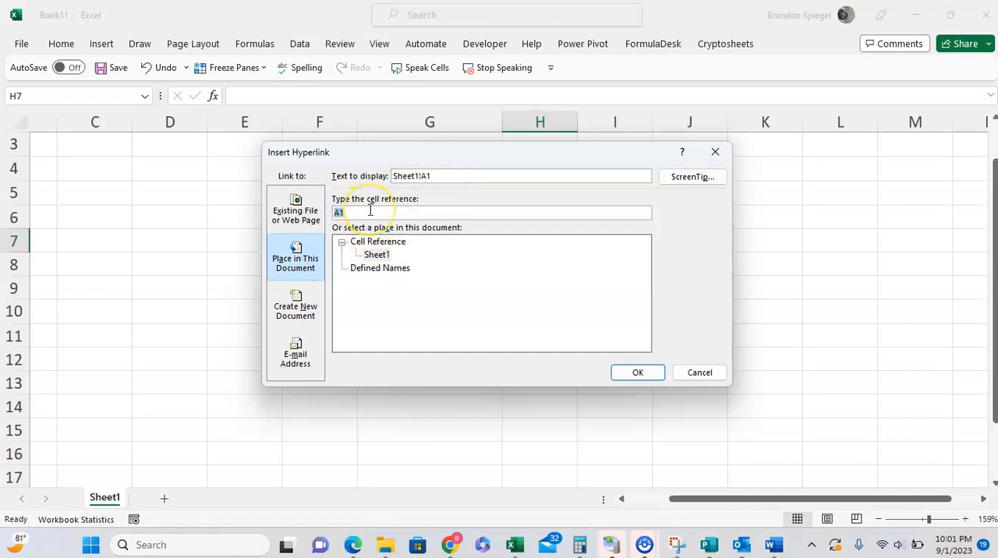
type("BB25")
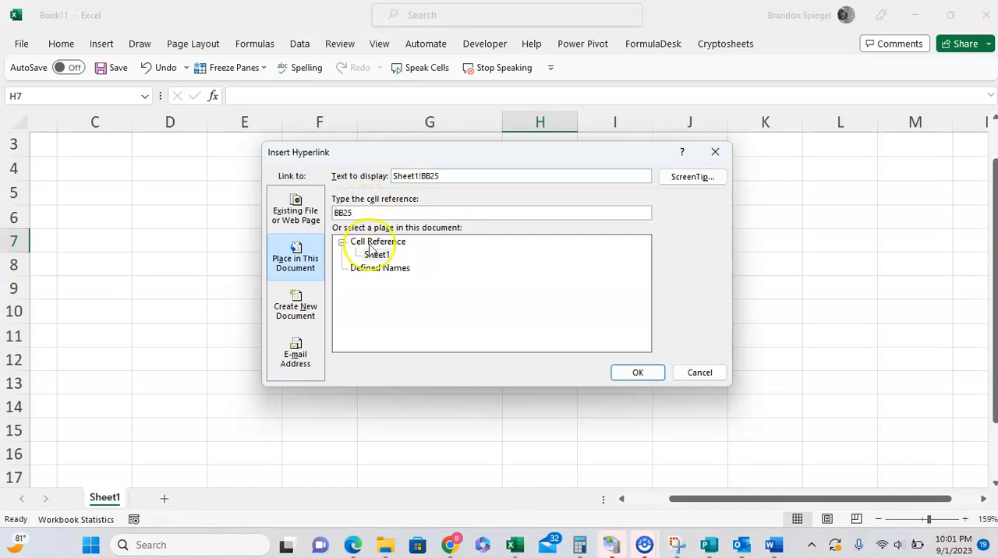
Check the available places in the document and choose Sheet1 as the link's target sheet
left_click_drag(379, 212, 343, 213)
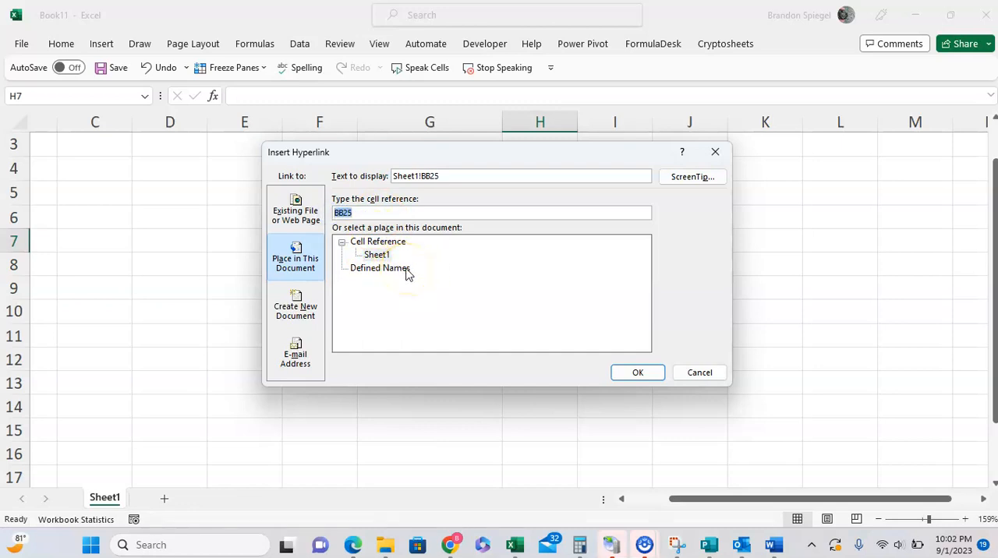
left_click(373, 255)
left_click(367, 244)
left_click(366, 268)
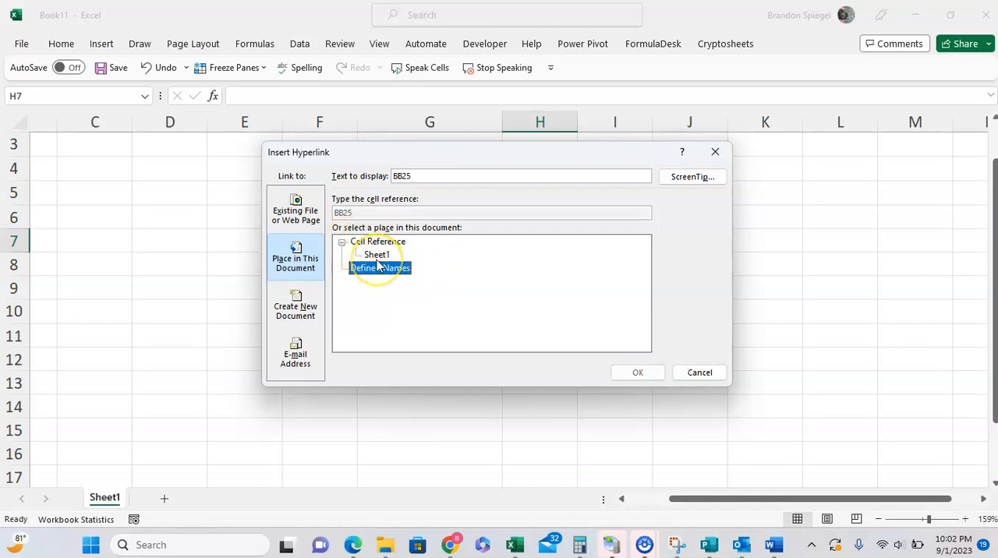
left_click(378, 258)
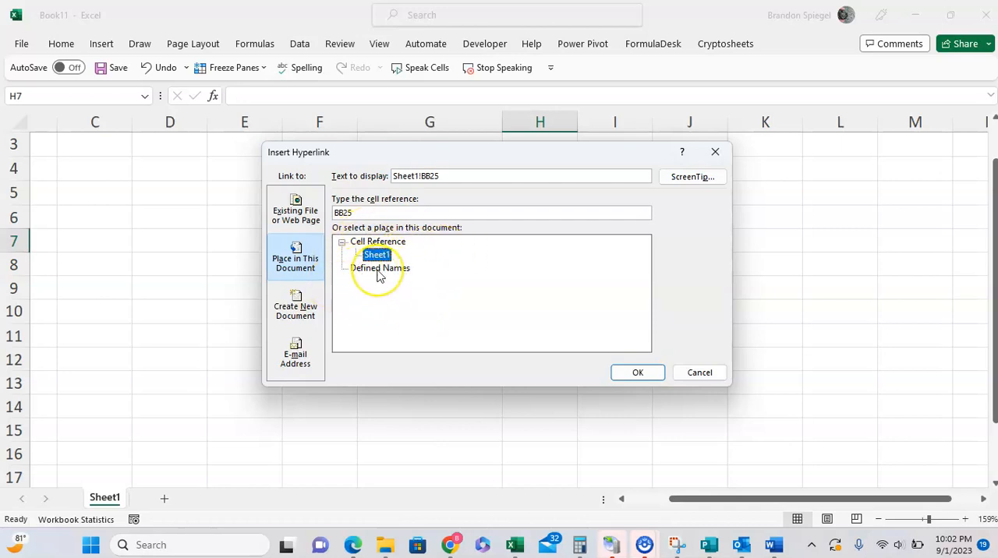
Set the in-document link's display text to "BB25" and insert the hyperlink in H7
left_click_drag(448, 176, 338, 180)
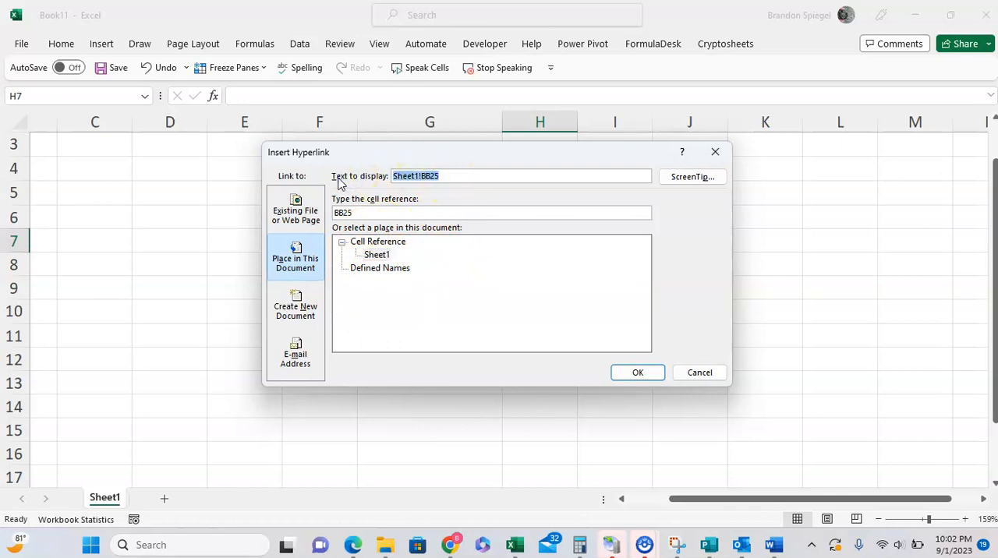
type("BB2")
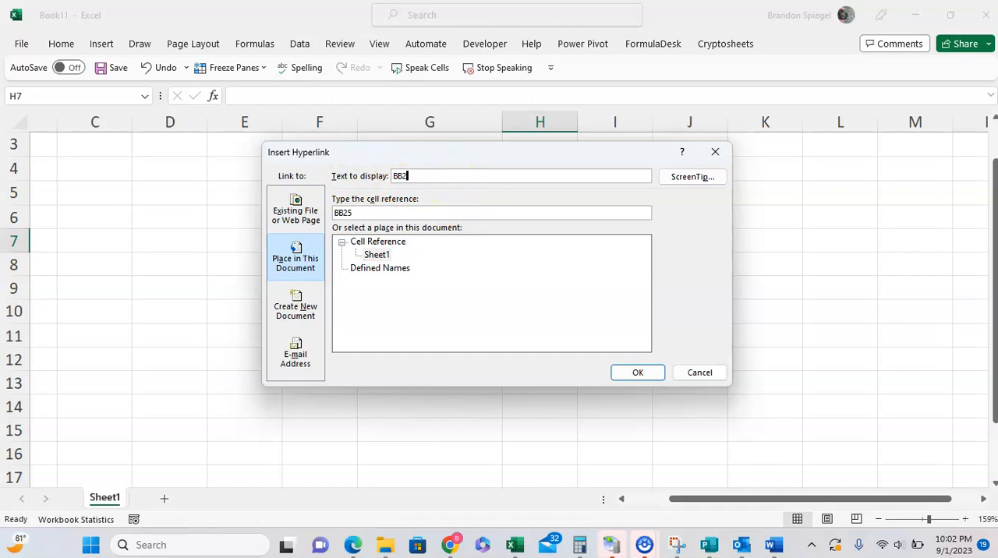
type("5")
left_click_drag(452, 173, 343, 173)
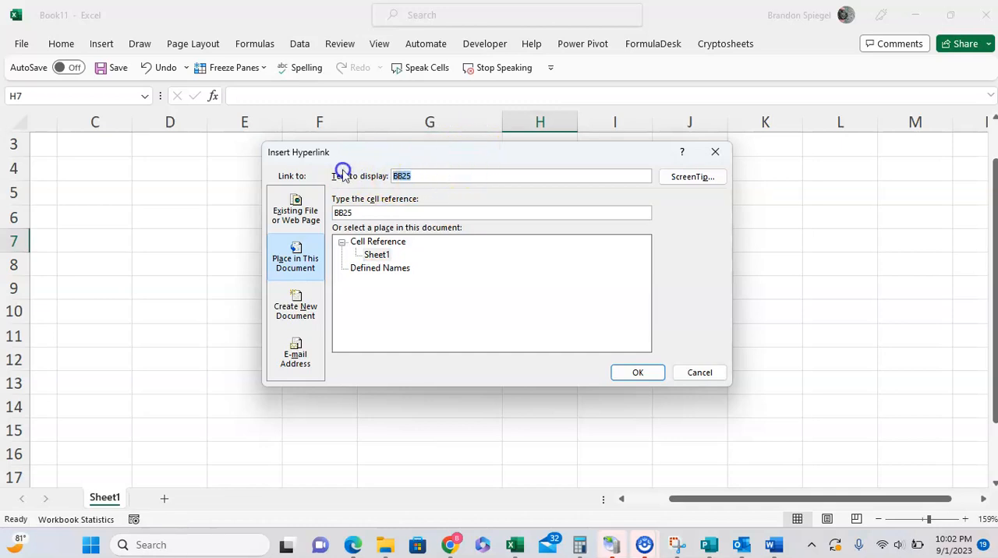
left_click(639, 372)
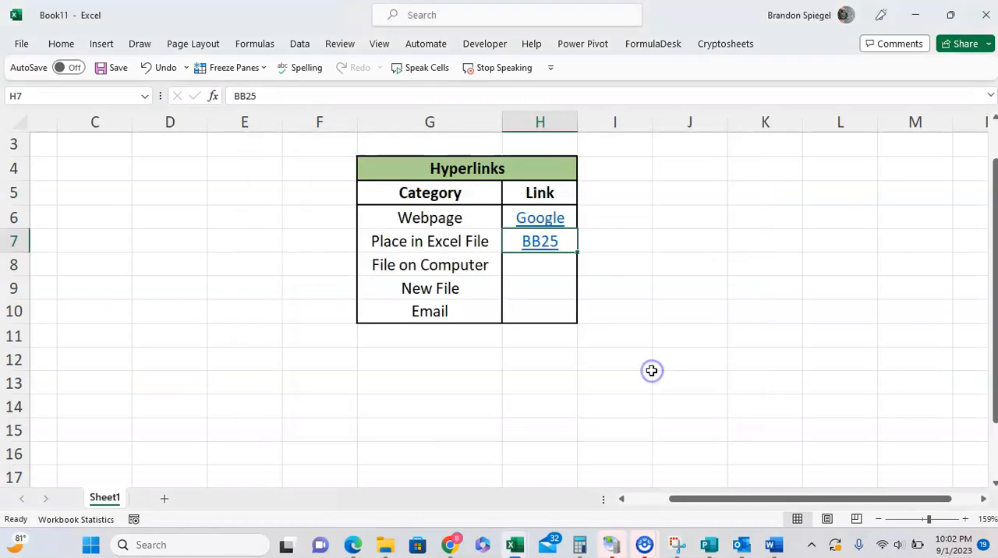
Follow the BB25 hyperlink in the Place in Excel File row to test it
left_click(620, 290)
left_click(550, 243)
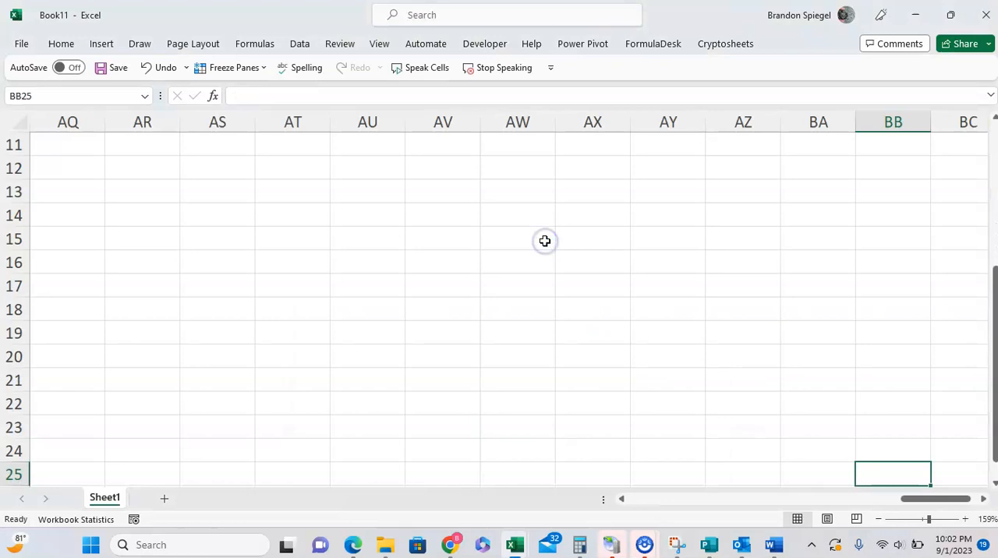
Return to the Hyperlinks table and start a hyperlink in H8 to an existing file or web page
scroll(544, 241, "left", 15)
scroll(544, 241, "up", 3)
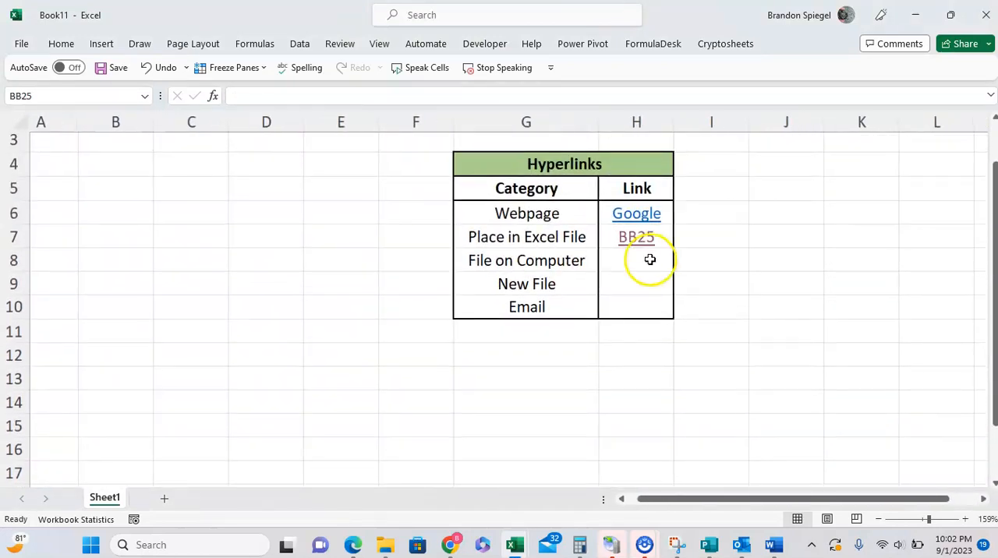
left_click(650, 260)
key("Left")
key("Right")
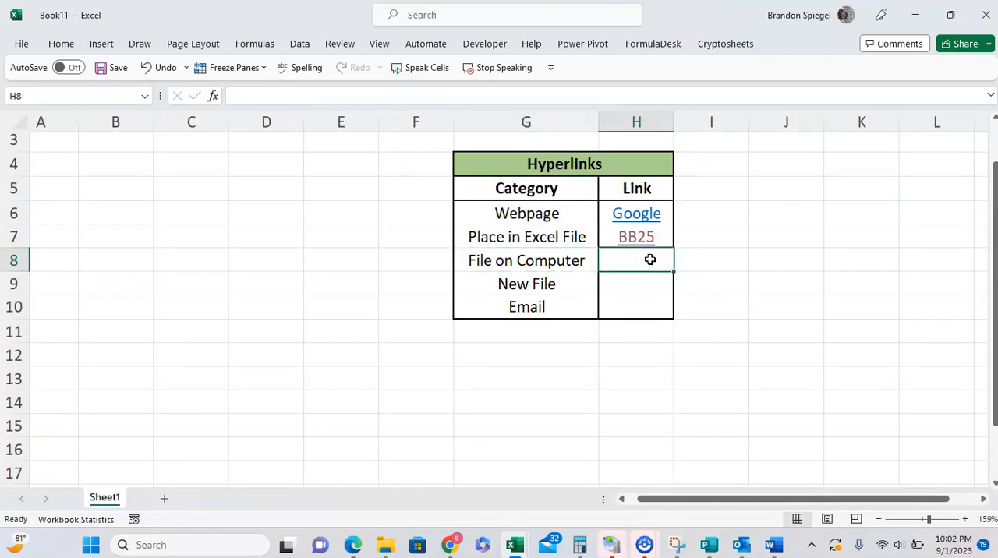
key("Left")
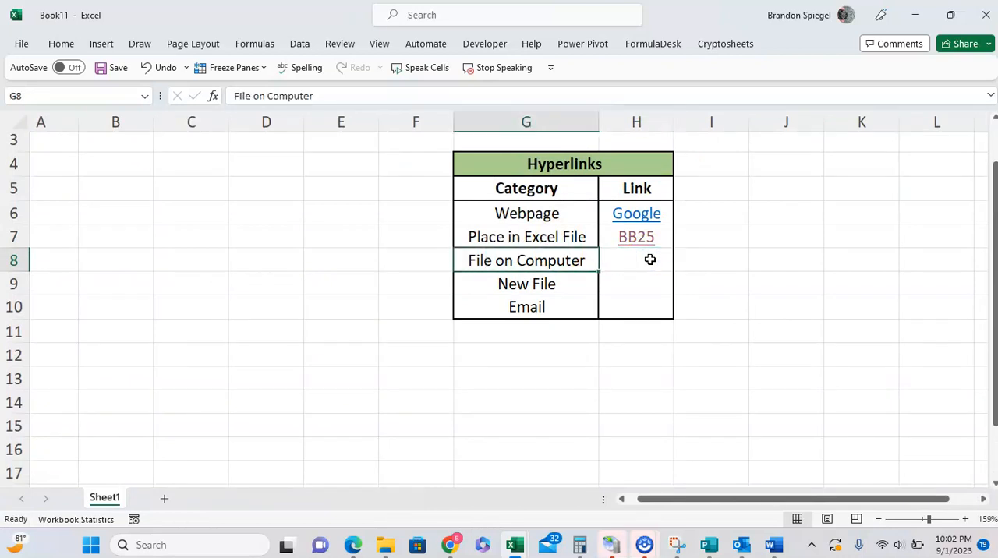
key("Right")
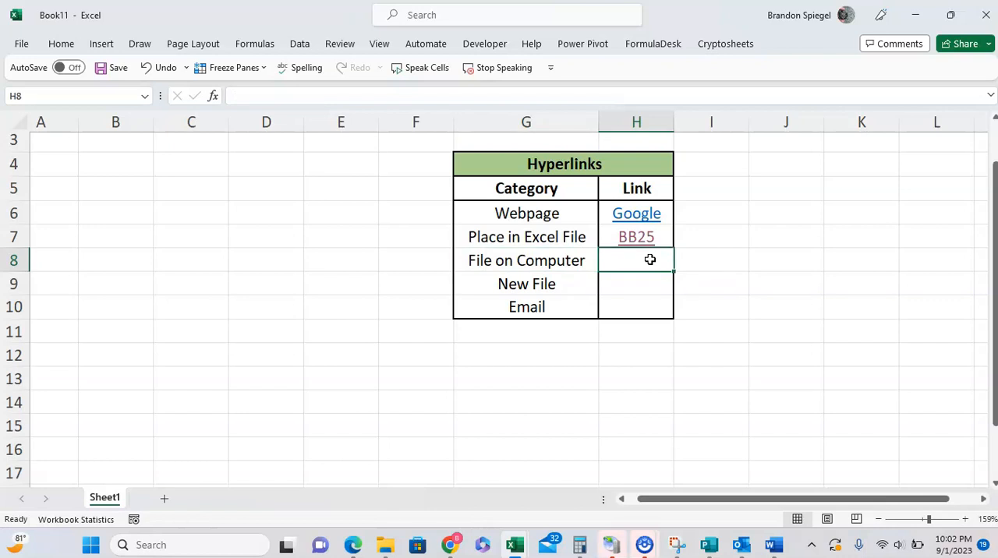
key("ctrl+k")
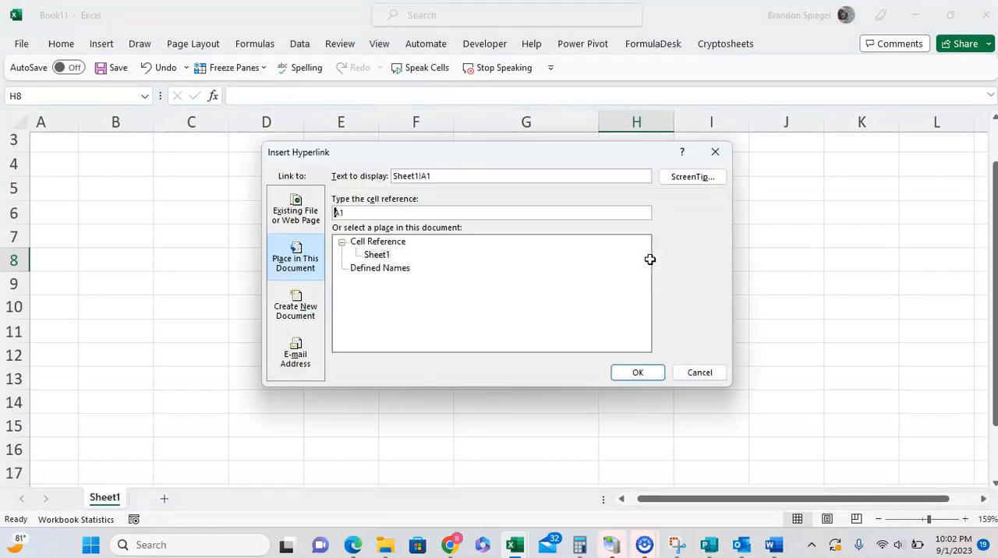
left_click(306, 227)
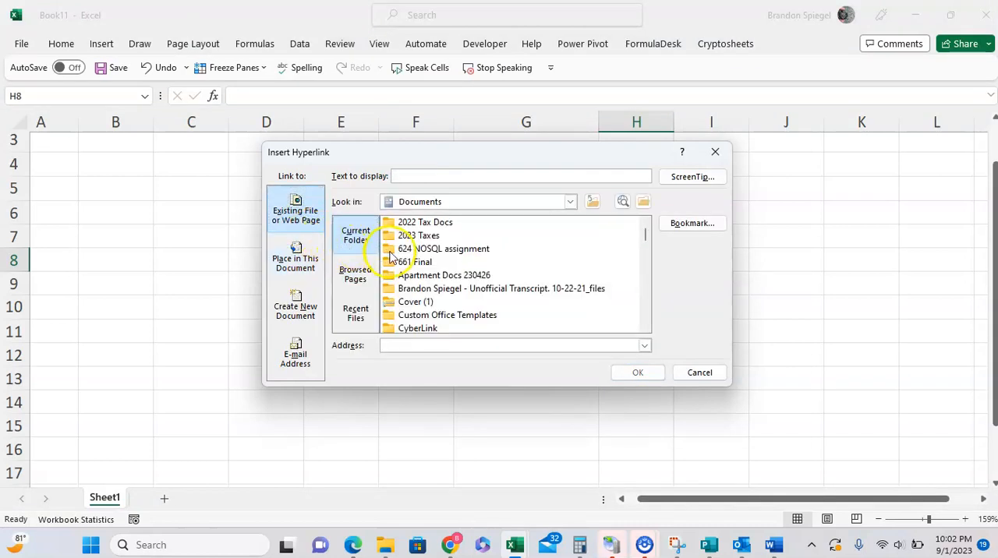
Examine the current folder, browsed pages and recent files lists for a file that H8 can link to
left_click(358, 271)
left_click(359, 244)
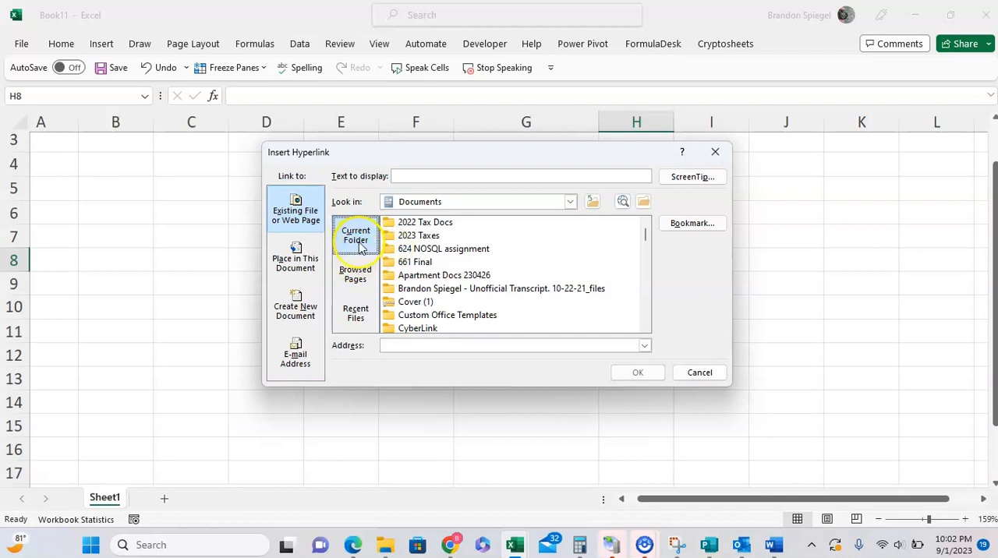
scroll(463, 296, "down", 5)
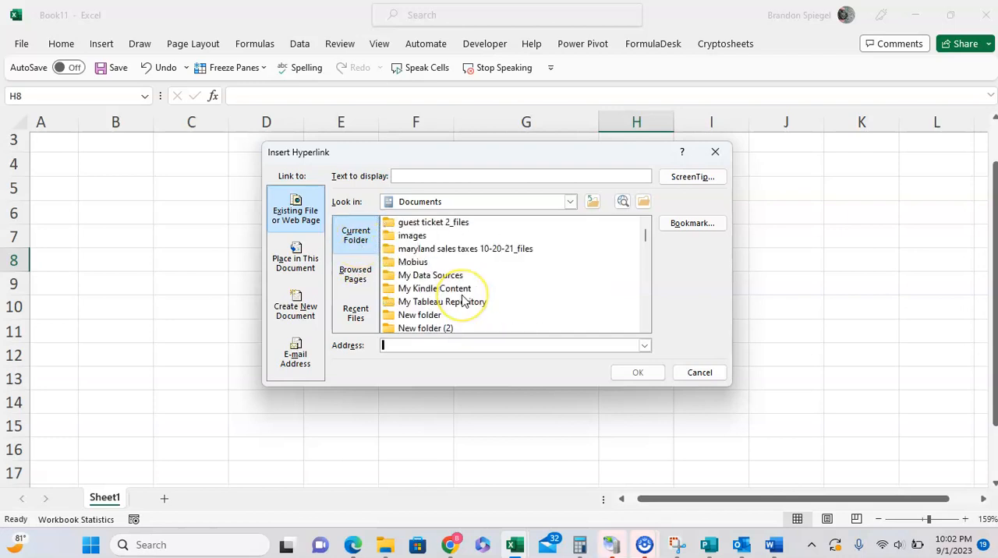
scroll(463, 296, "up", 1)
scroll(446, 249, "up", 5)
left_click(355, 274)
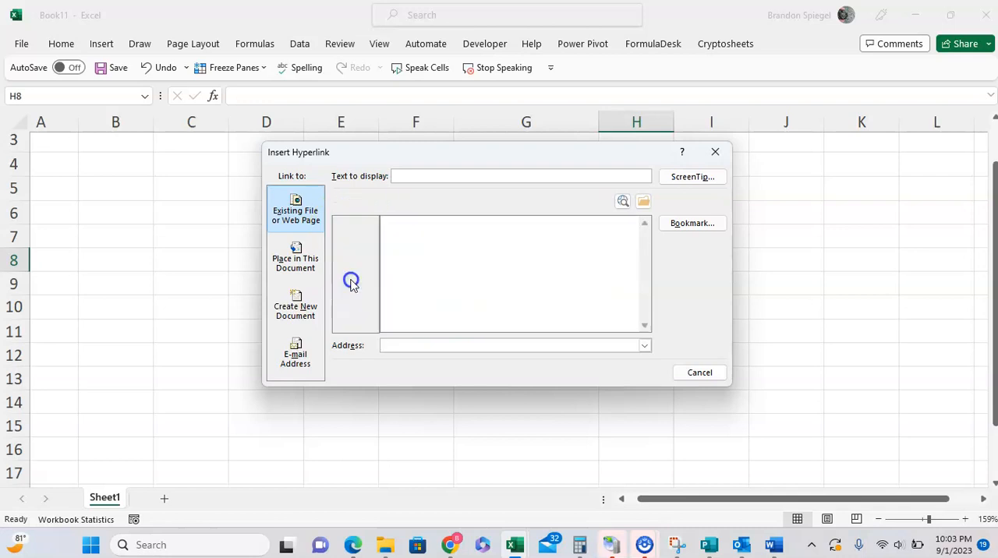
left_click(355, 315)
left_click(358, 240)
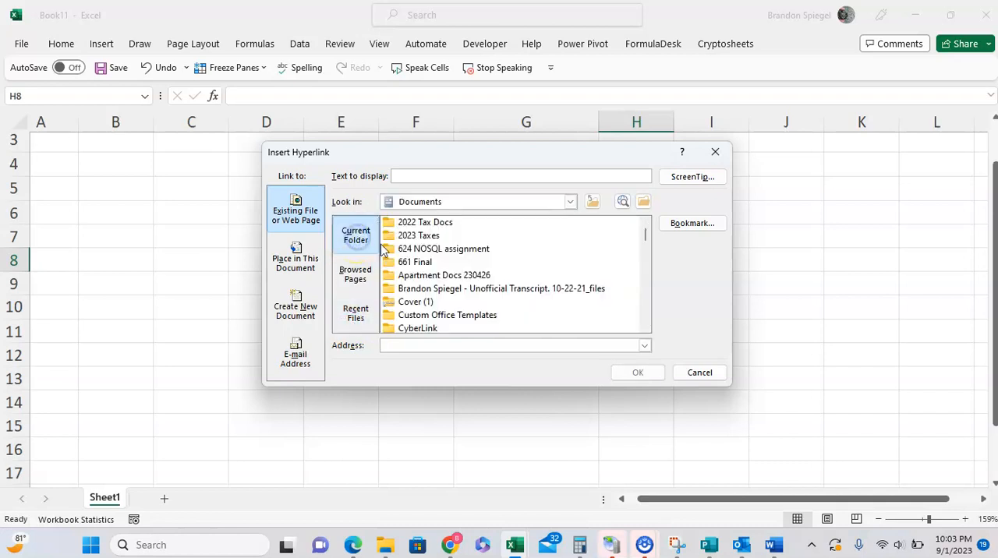
Check the parent OneDrive folder and the other lookup locations, return to Documents and dismiss the automatic download notification
left_click(593, 204)
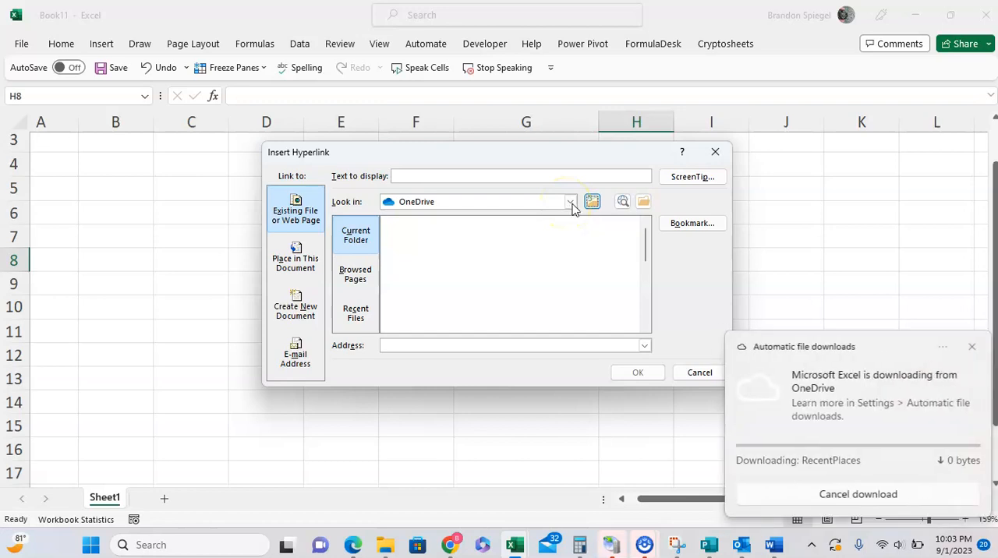
left_click(817, 494)
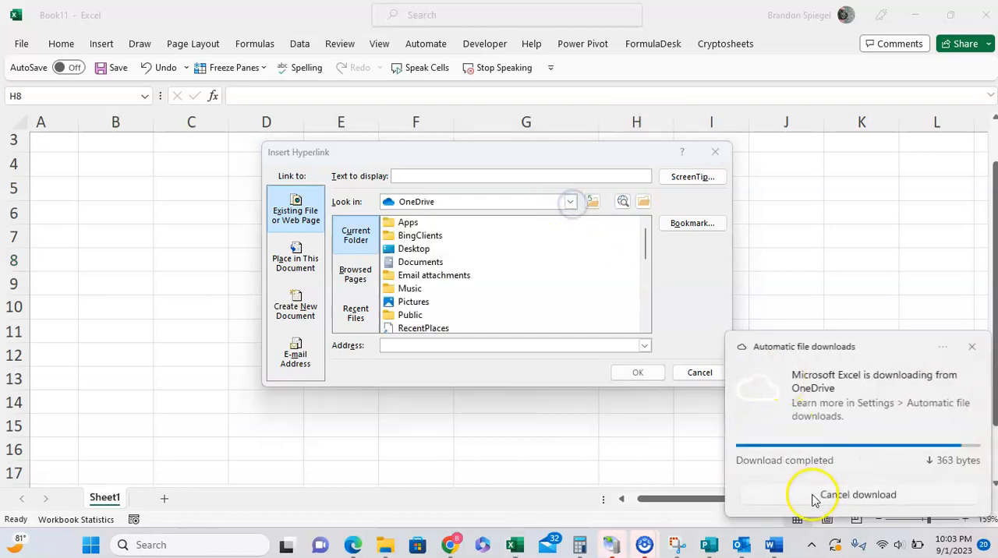
left_click(569, 202)
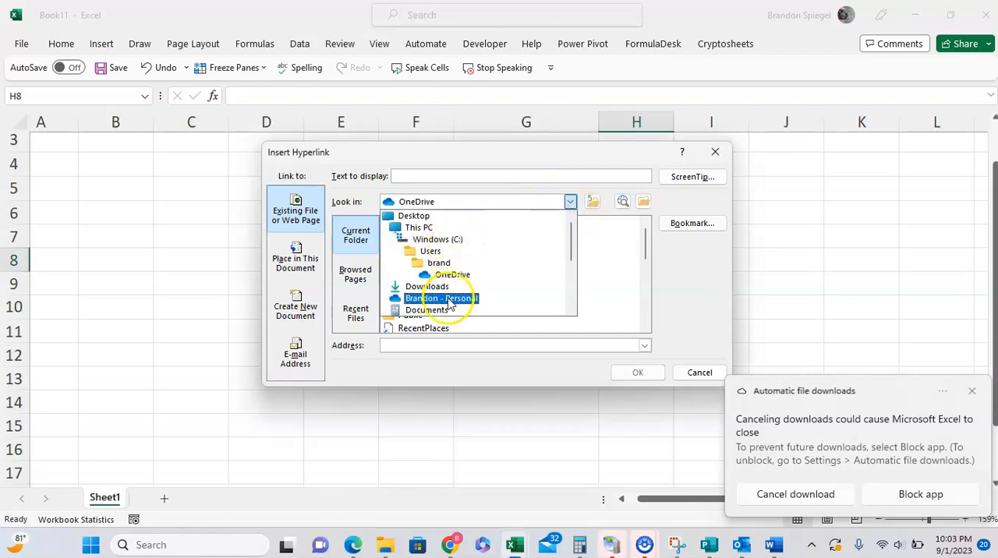
left_click(446, 311)
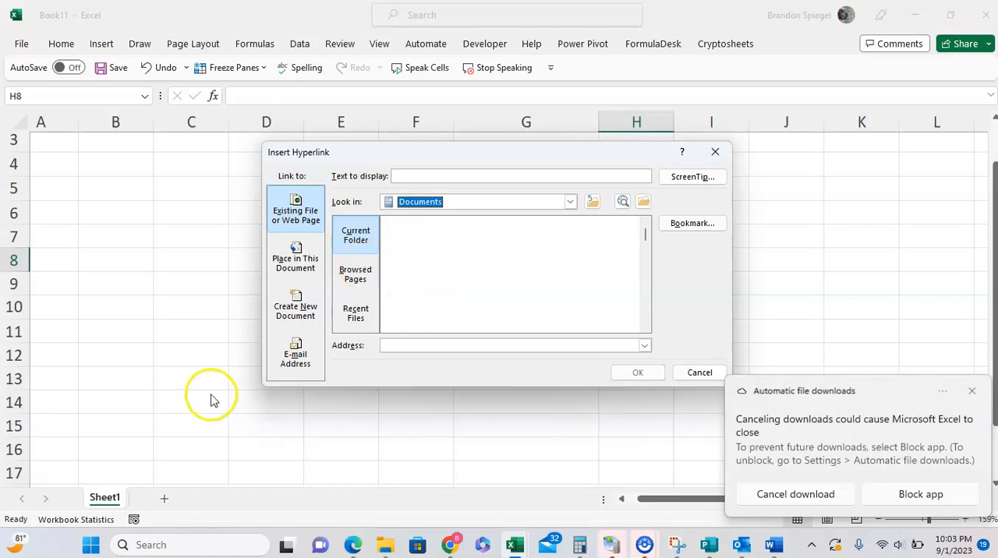
left_click(365, 232)
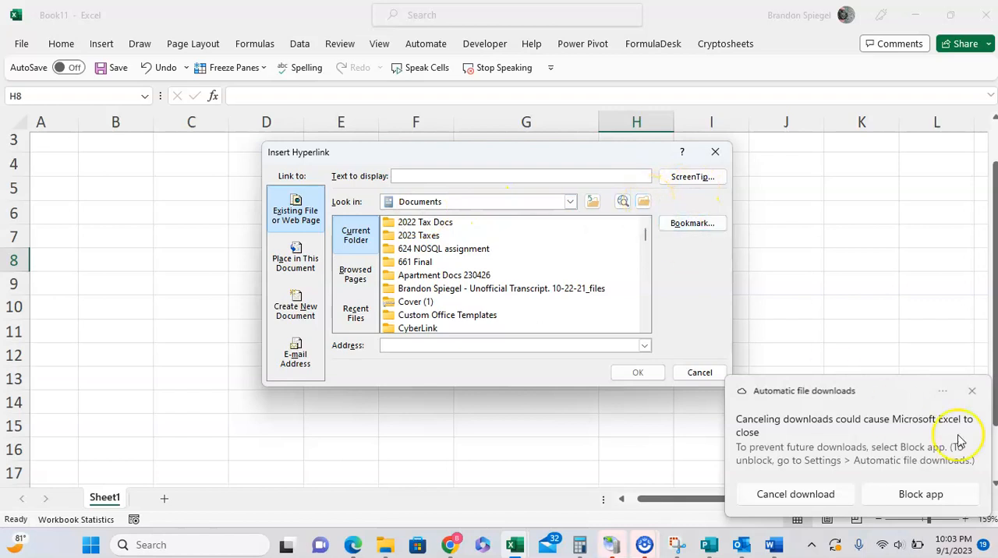
left_click(972, 391)
Browse for the link target and choose the histogram template workbook in the Excel Video Templates folder
left_click(644, 202)
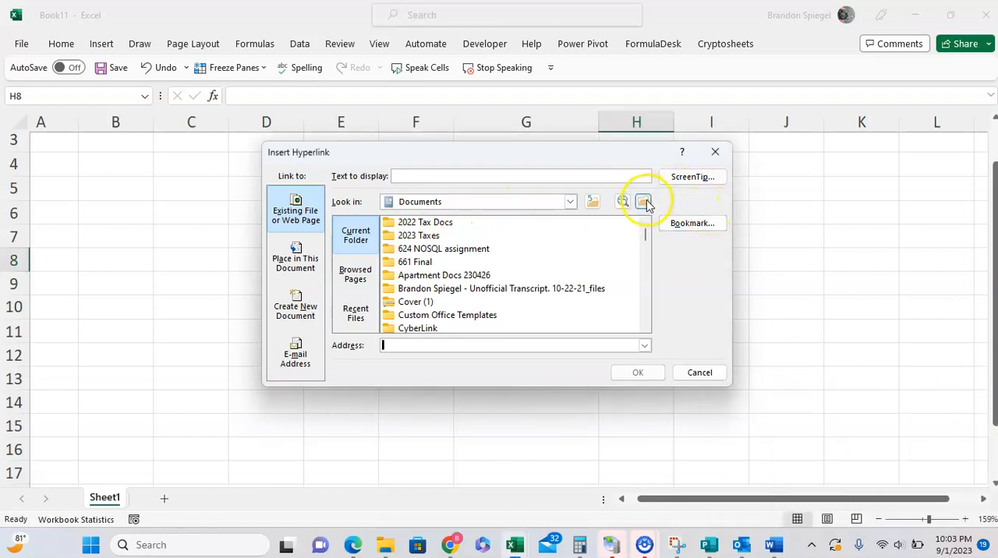
left_click(644, 202)
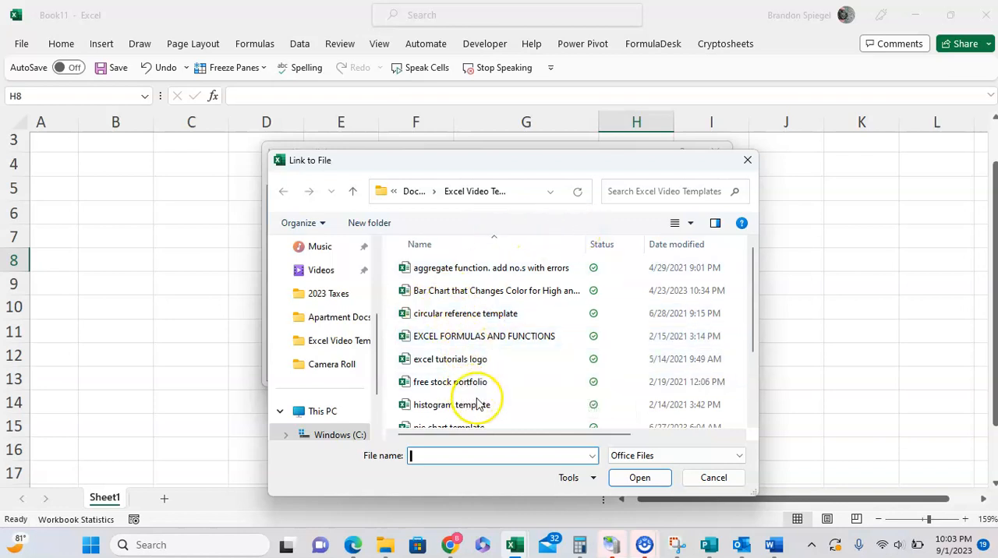
left_click(477, 405)
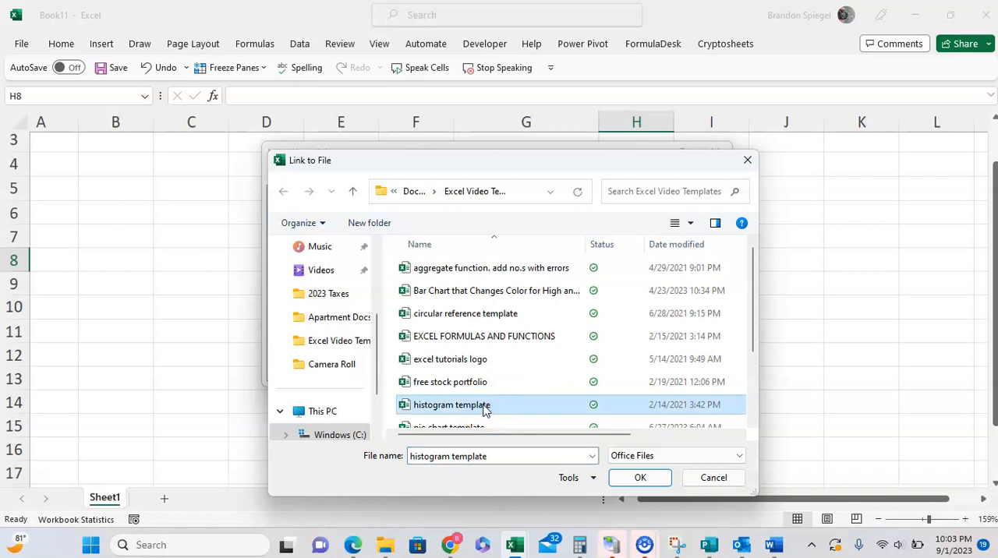
left_click(636, 477)
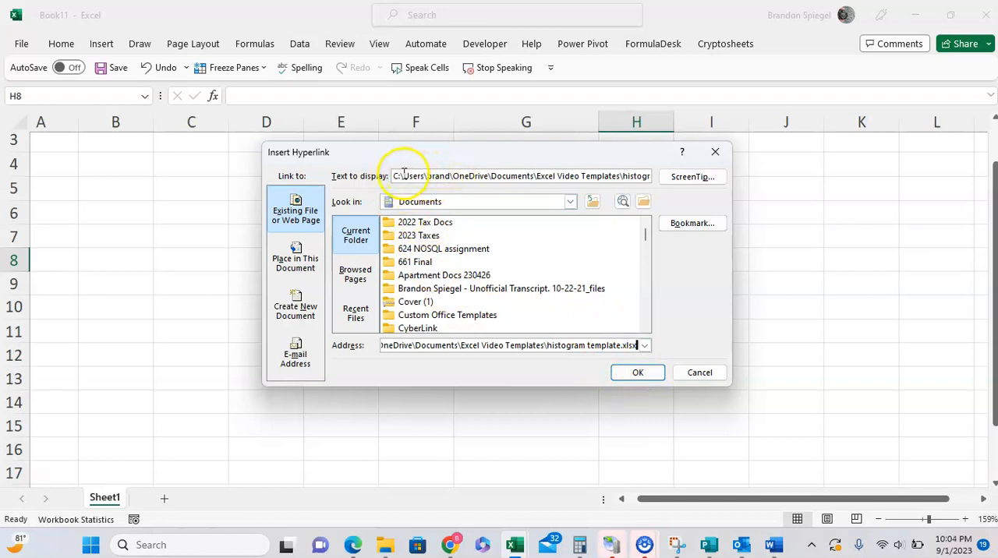
Set the file link's display text to "Histogram Template" and insert the hyperlink in H8
left_click_drag(402, 175, 679, 159)
key("BackSpace")
key("BackSpace")
key("BackSpace")
key("BackSpace")
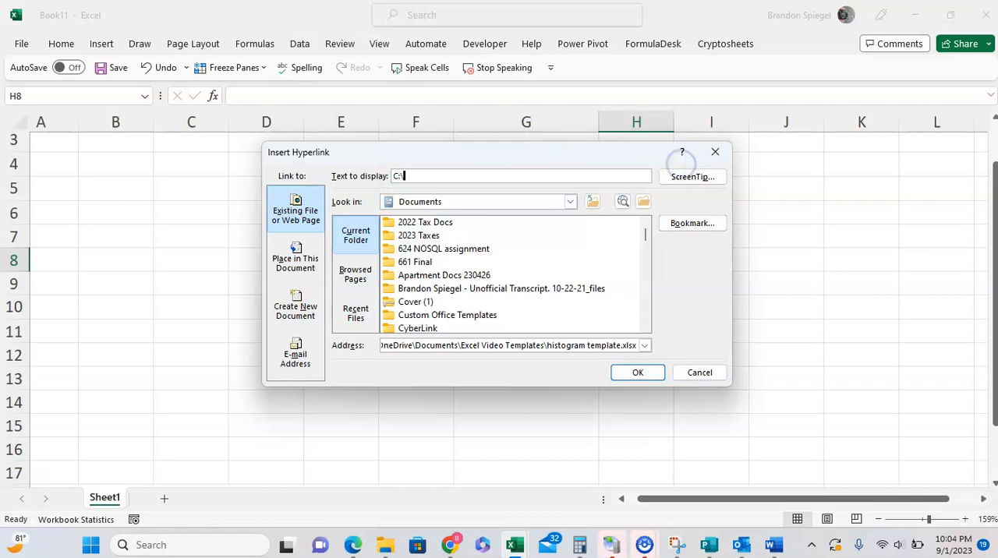
type("Histogram Templa")
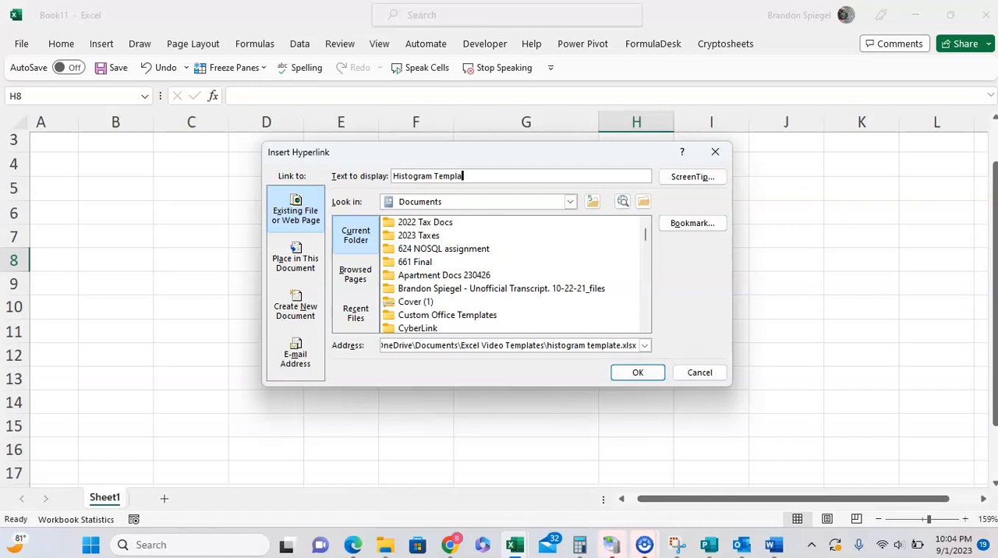
type("te")
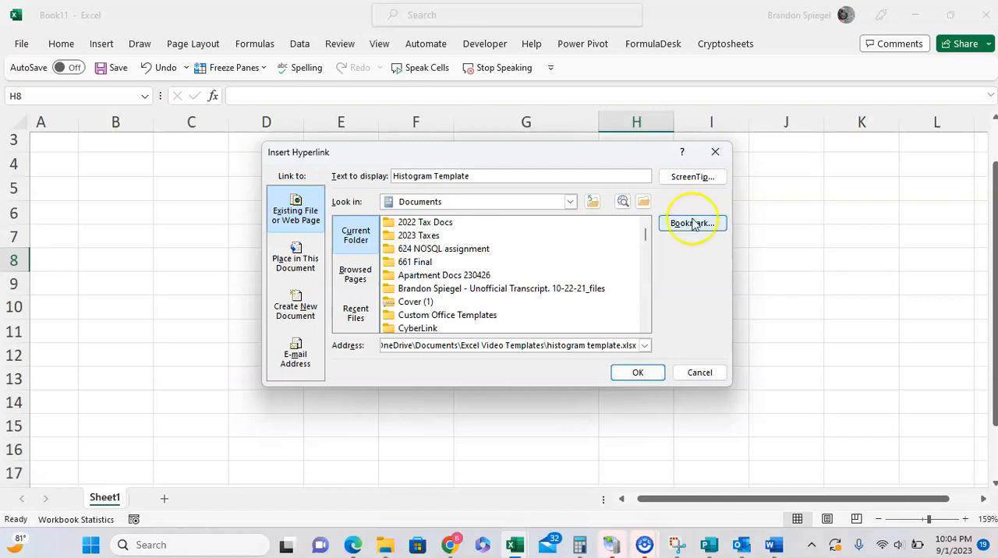
left_click(633, 374)
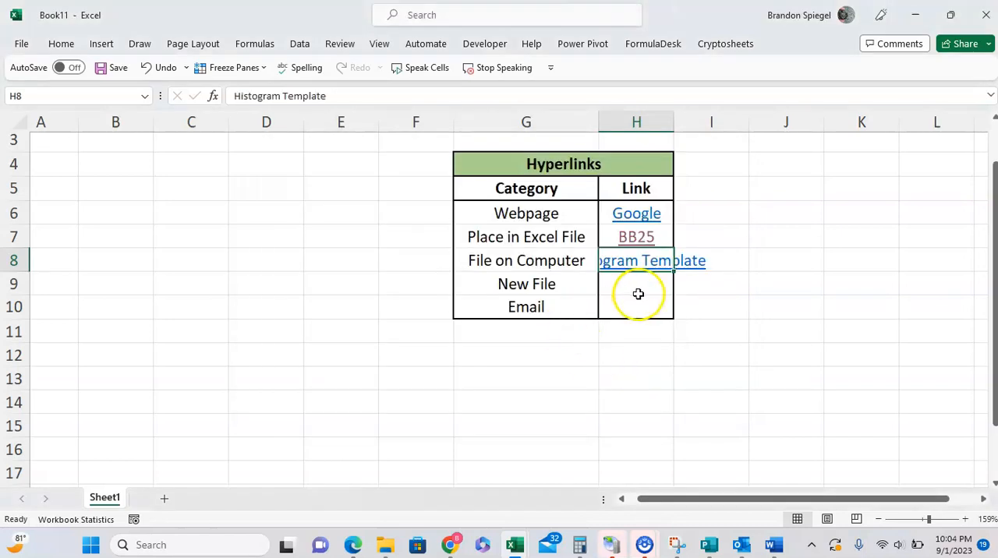
AutoFit the width of column H to the Histogram Template link text
key("alt+h")
key("o")
key("i")
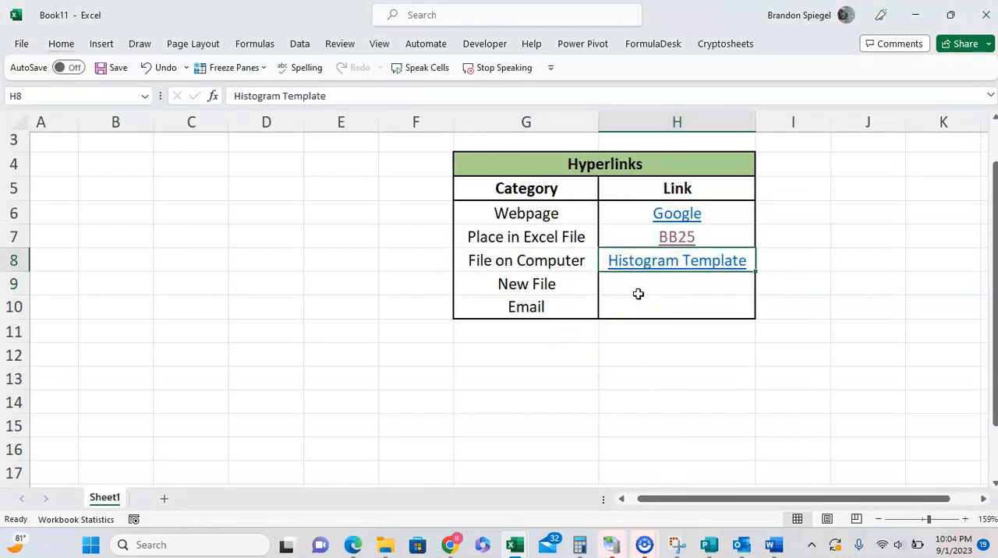
Start a hyperlink in H9 that creates a new document named "Testing this new document"
left_click(638, 293)
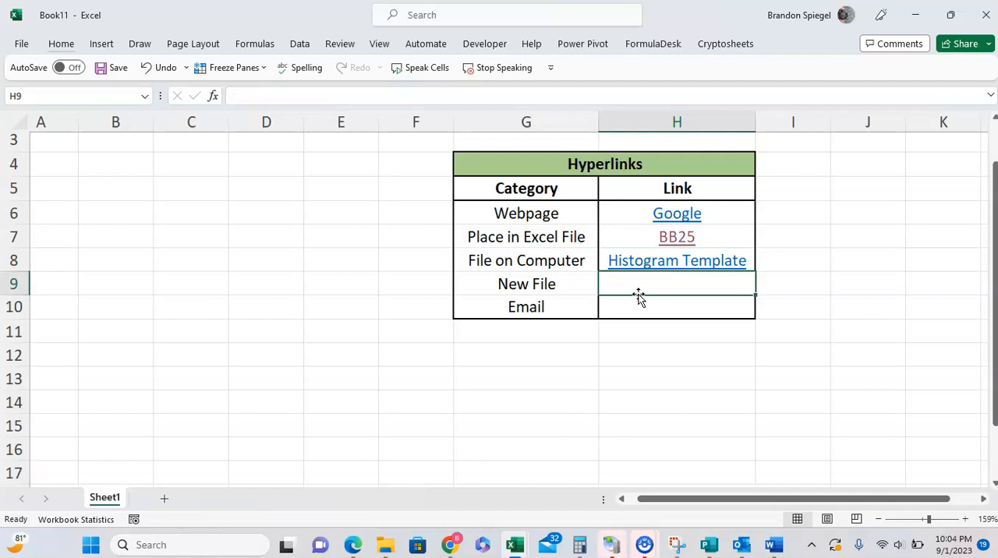
key("Left")
key("Right")
key("ctrl+k")
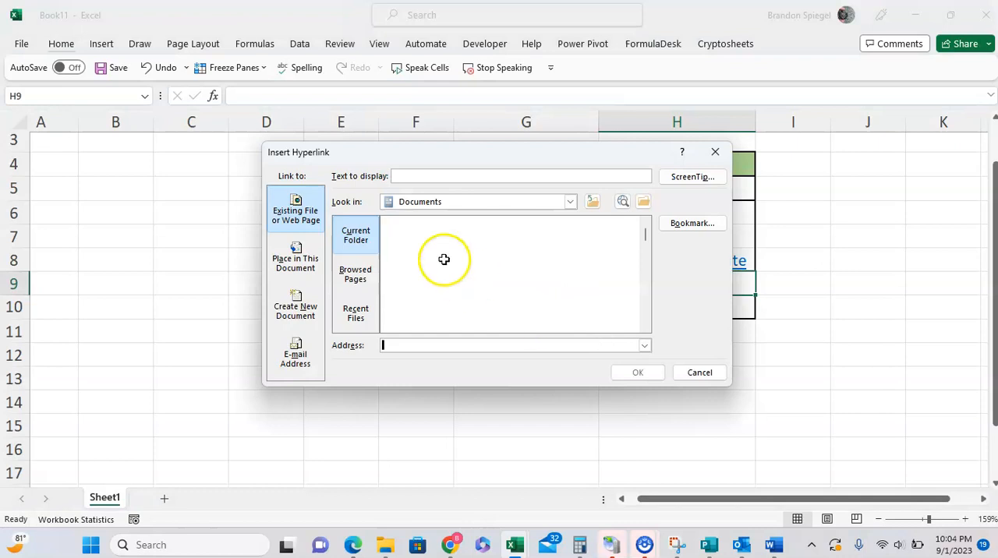
left_click(297, 309)
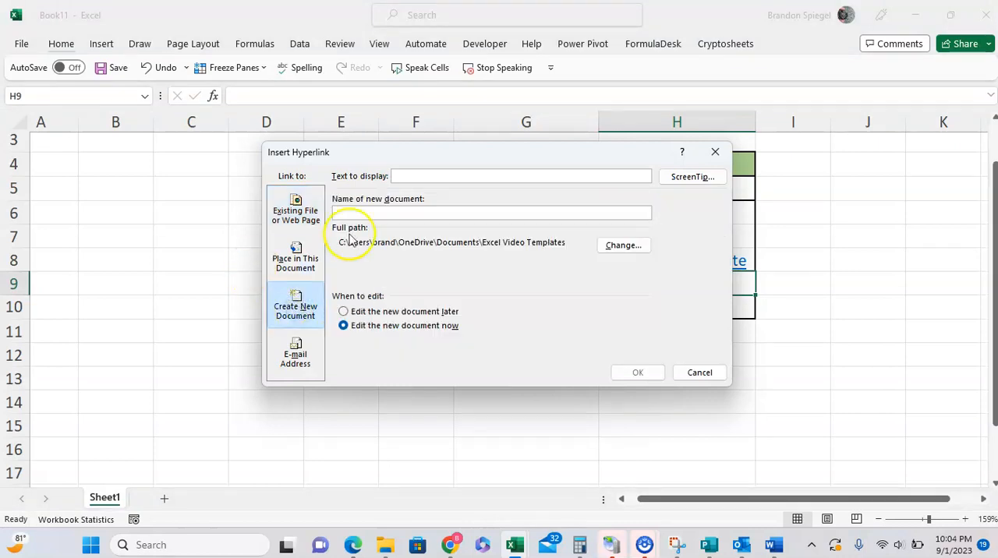
left_click(383, 213)
type("Testing this new document typing i")
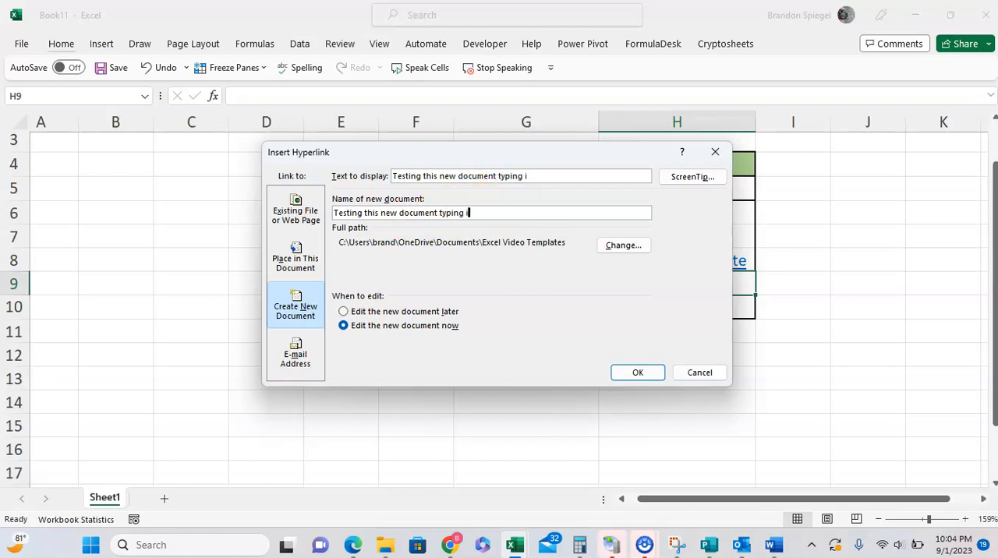
key("ctrl+shift+Left")
key("BackSpace")
key("BackSpace")
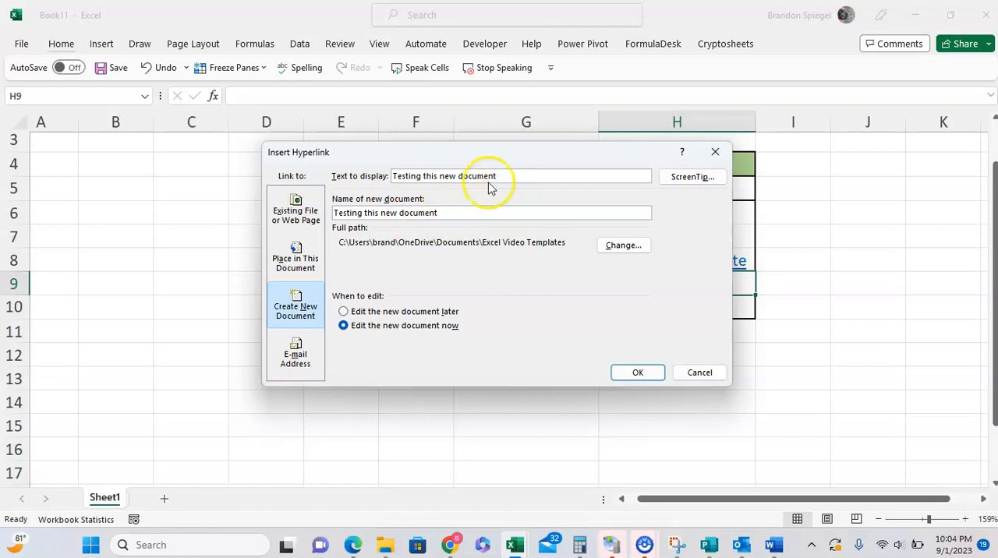
Replace the new-file link's display text with "New Document"
left_click_drag(500, 177, 339, 161)
type("hi")
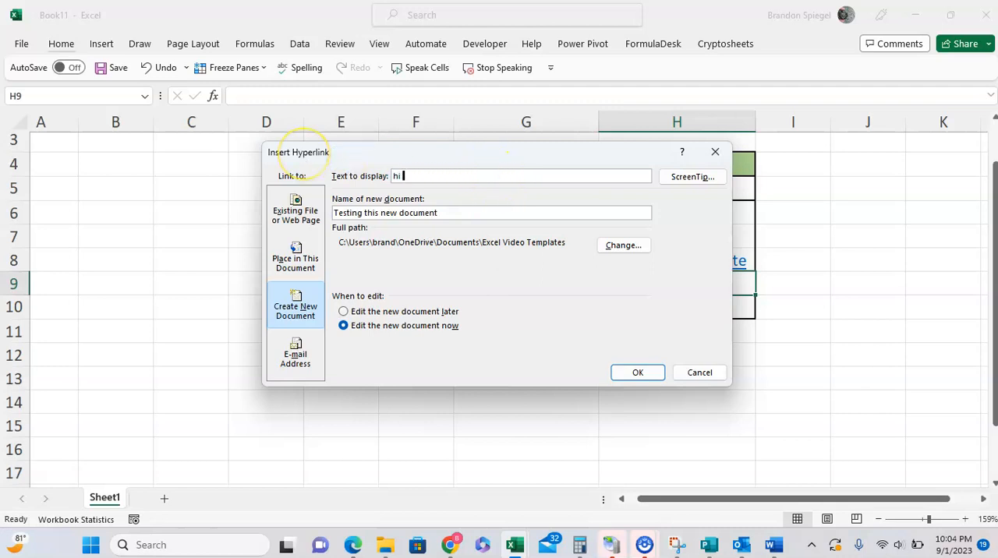
key("BackSpace")
type("New Document")
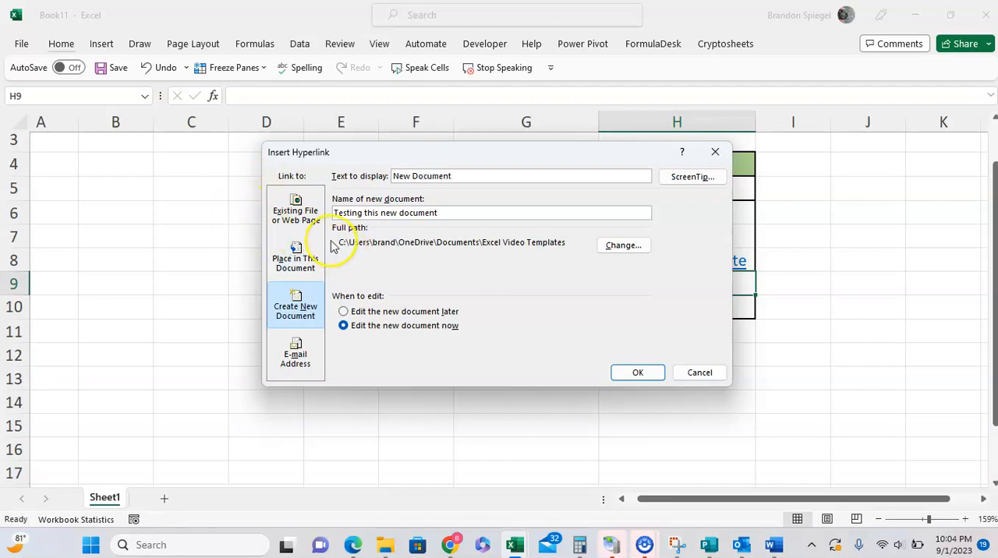
Check the new document's save folder, choose "Edit the new document later" and insert the hyperlink in H9
left_click(618, 248)
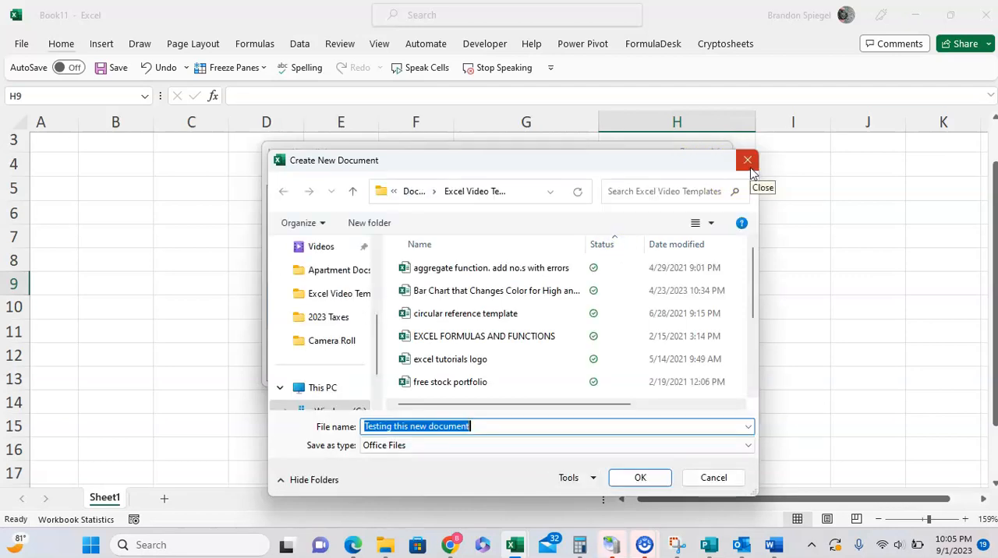
left_click(746, 161)
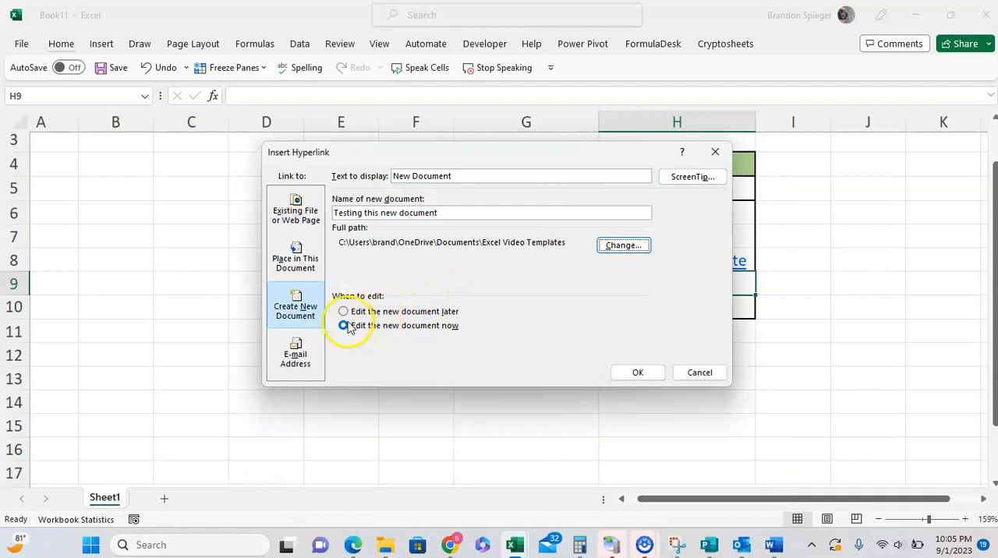
left_click(373, 313)
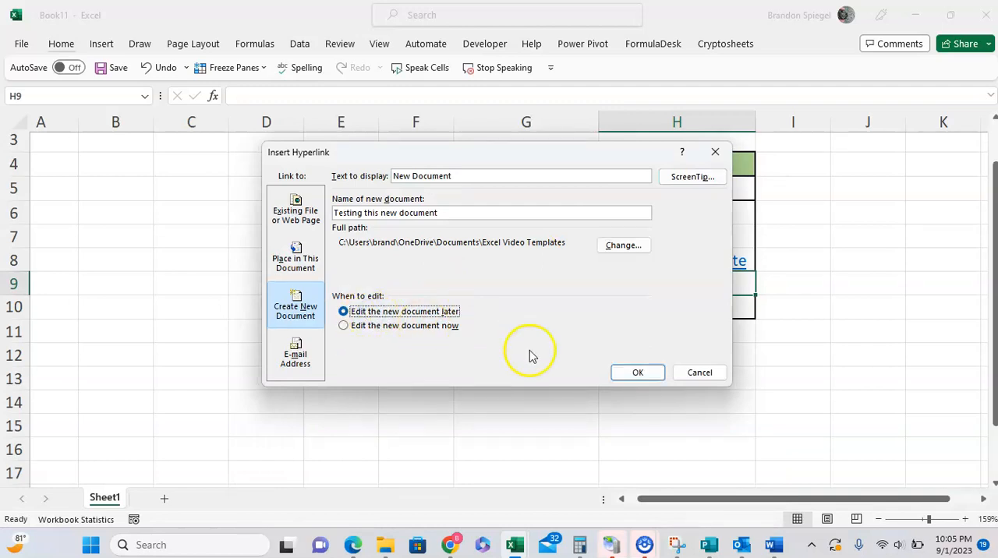
left_click(618, 373)
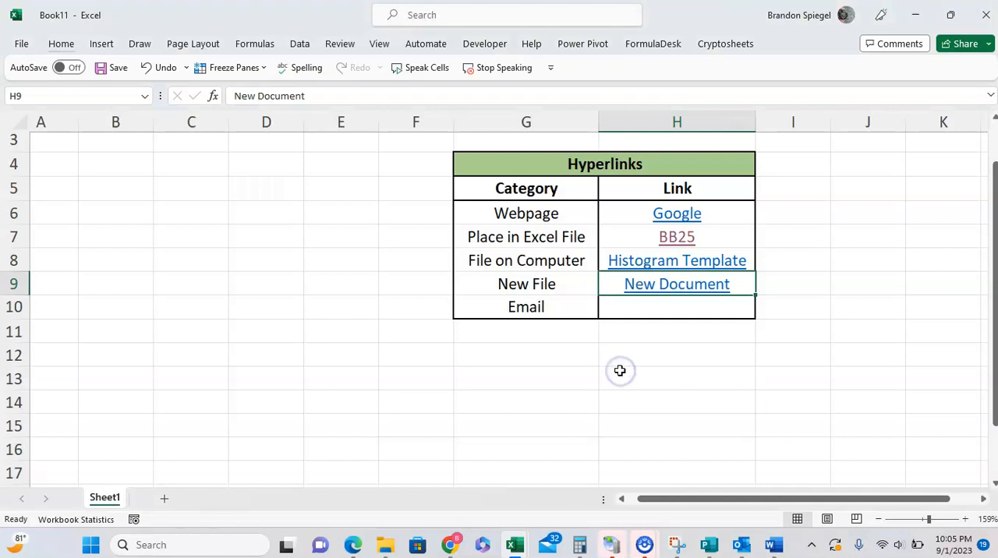
Follow the New Document link in H9 and allow the file to open despite the security notice
left_click(645, 285)
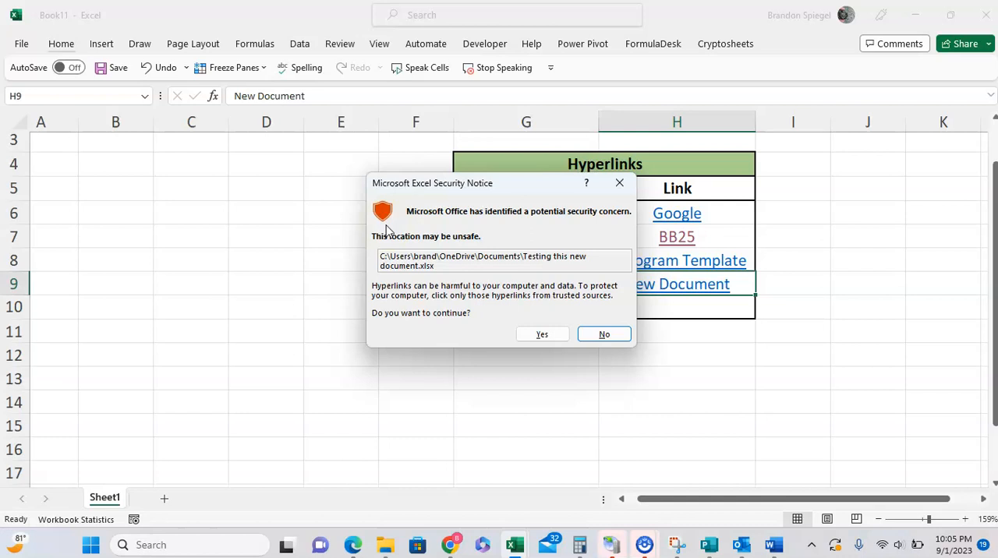
left_click(532, 335)
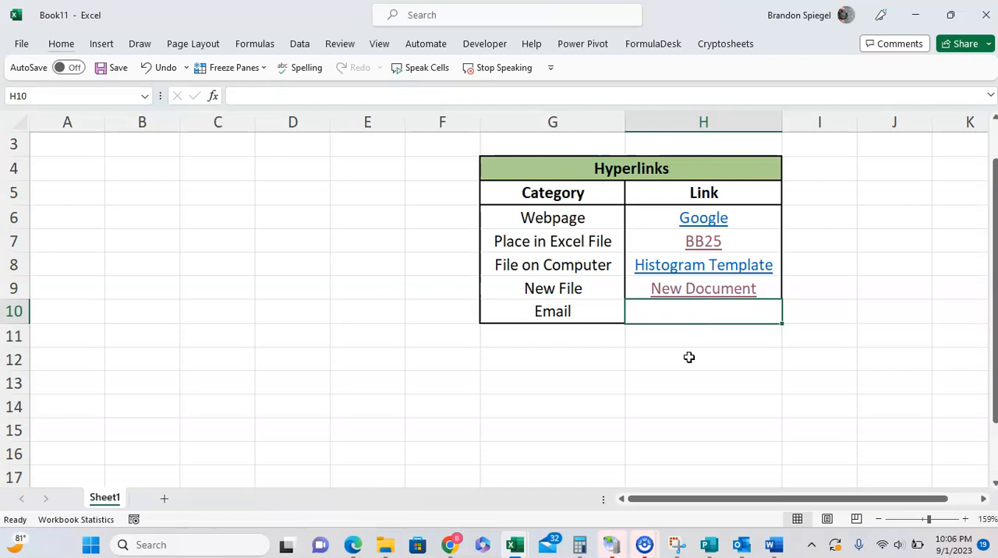
Start an e-mail address hyperlink in H10 with the display text "Send to Email"
key("ctrl+k")
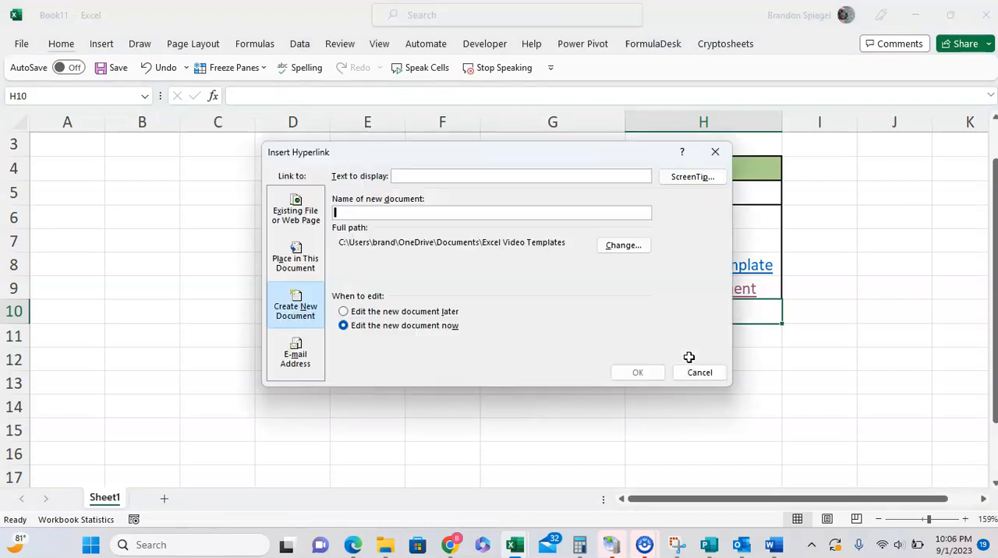
left_click(296, 352)
left_click(418, 177)
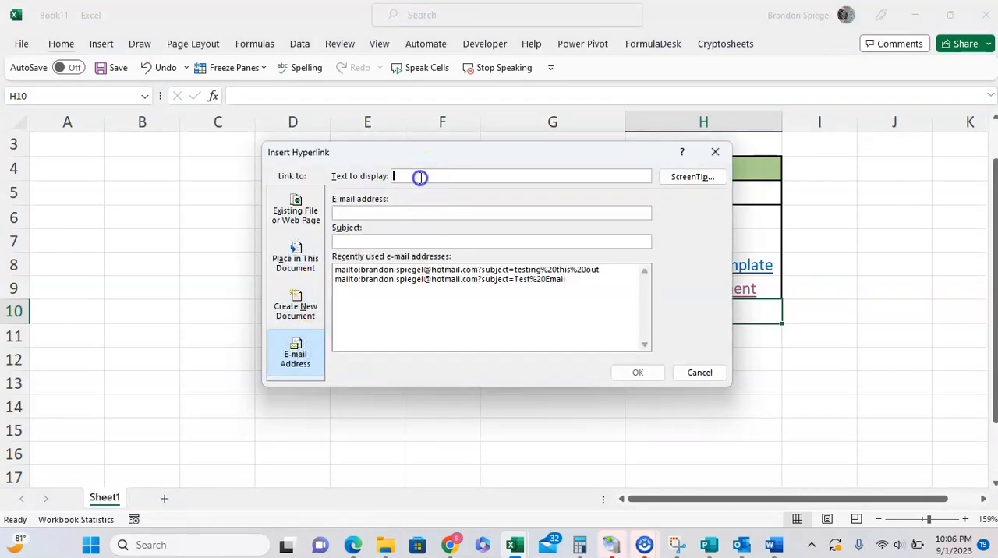
type("Send to Email")
Enter the recipient's e-mail address and the subject "testing this email", then insert the link in H10
left_click(453, 212)
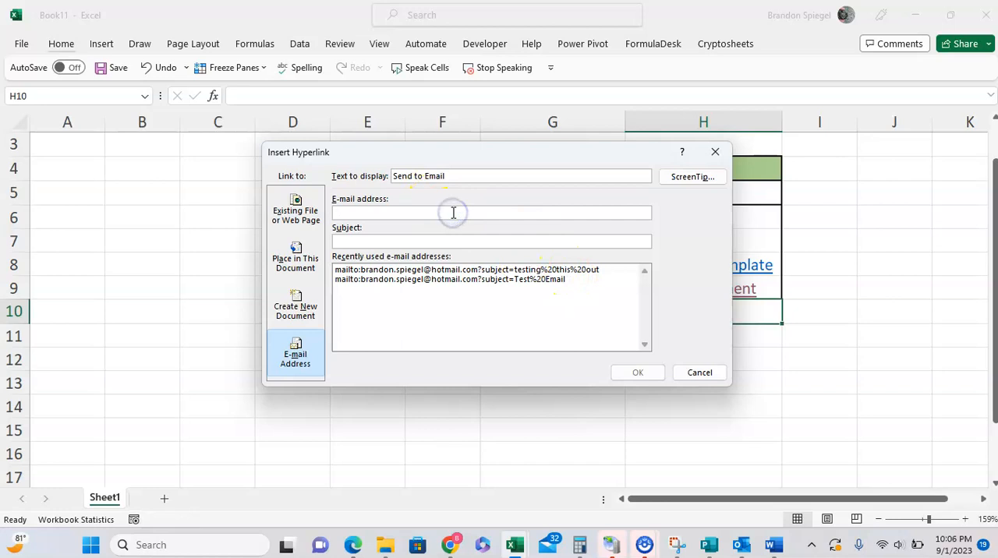
left_click(426, 241)
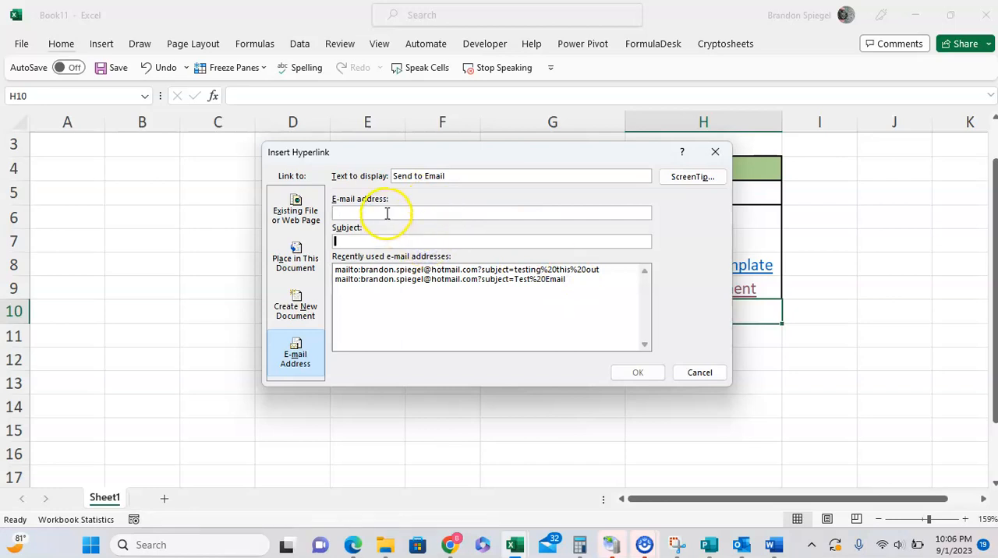
left_click(378, 239)
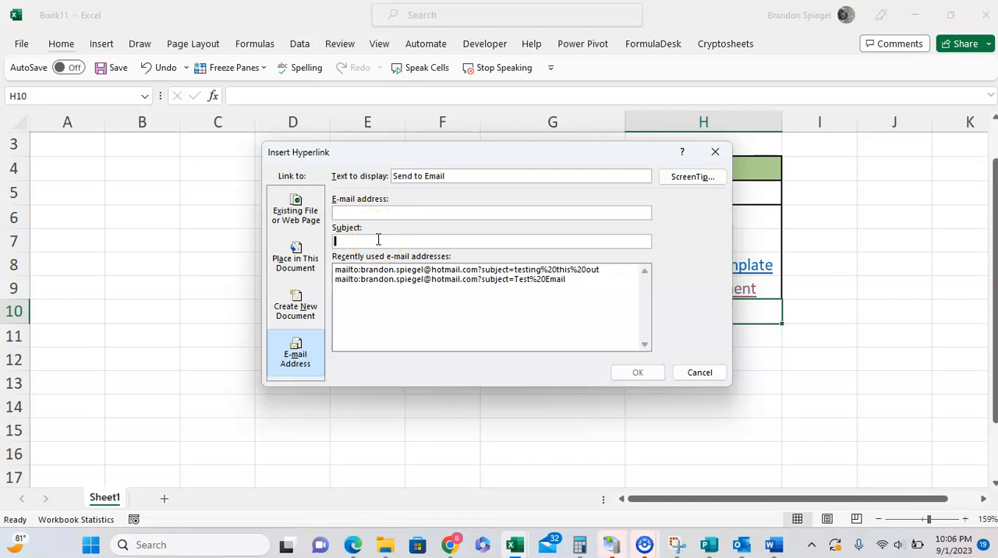
left_click(372, 207)
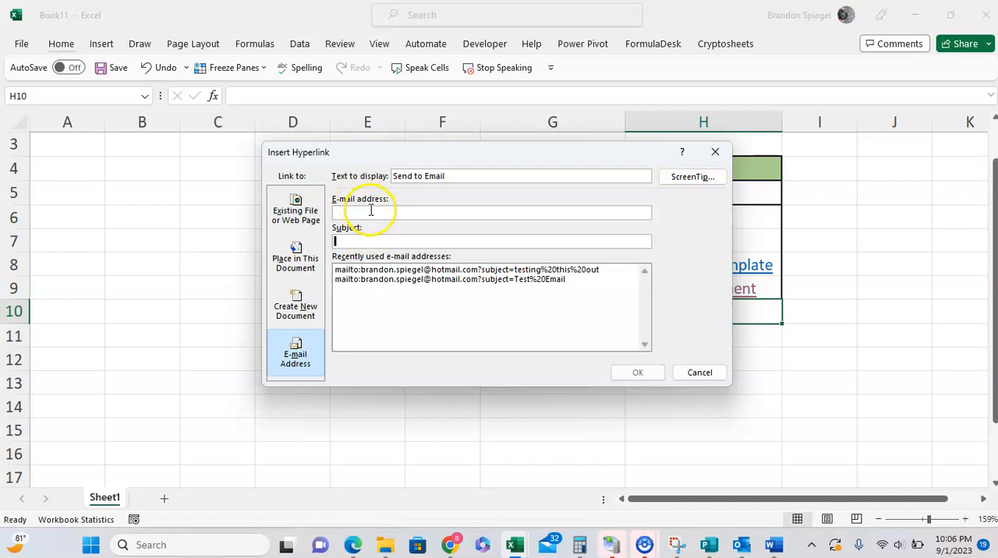
type("mailto:brandon")
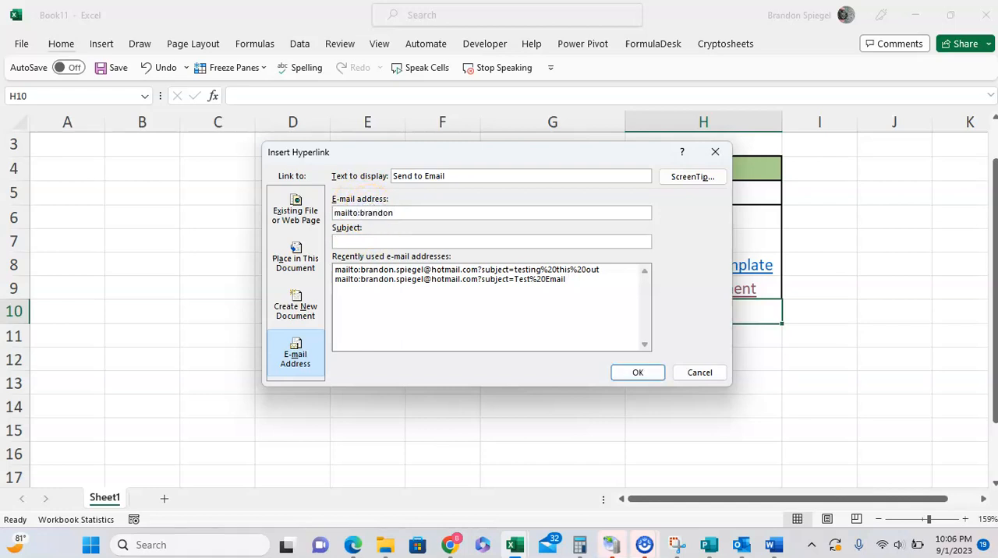
type("testemail")
type("l")
key("Tab")
type("testing this email")
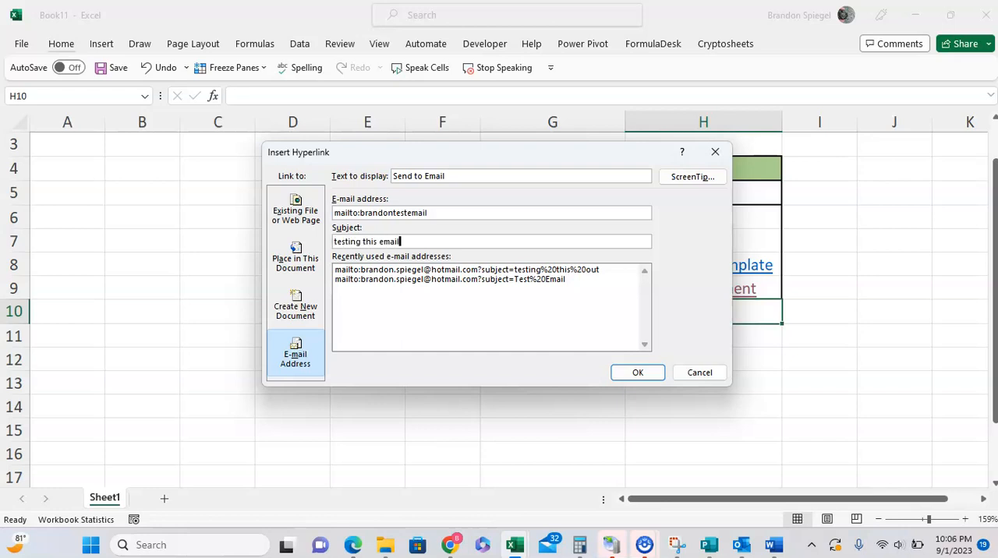
left_click(645, 373)
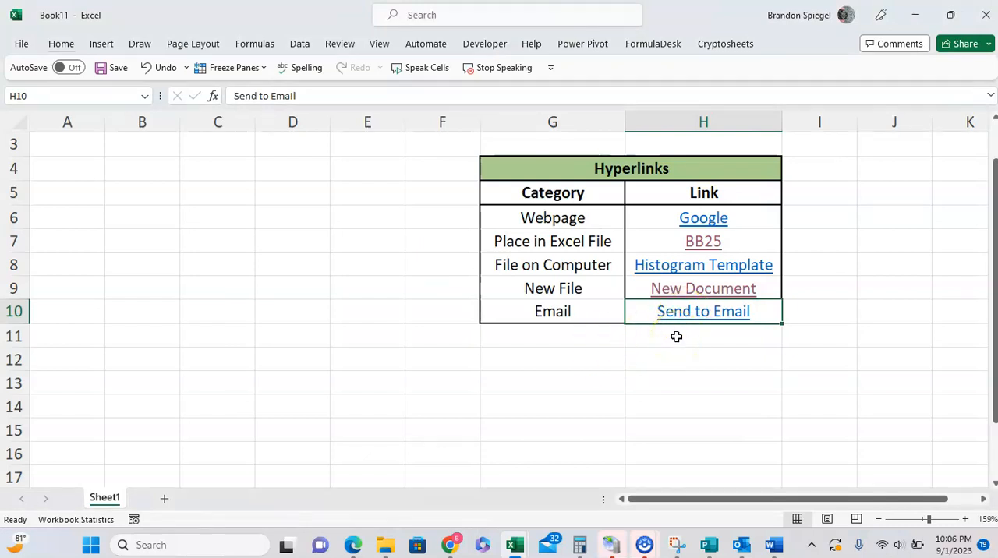
scroll(676, 337, "up", 1)
scroll(676, 336, "right", 1)
scroll(676, 337, "left", 1)
scroll(749, 280, "down", 1)
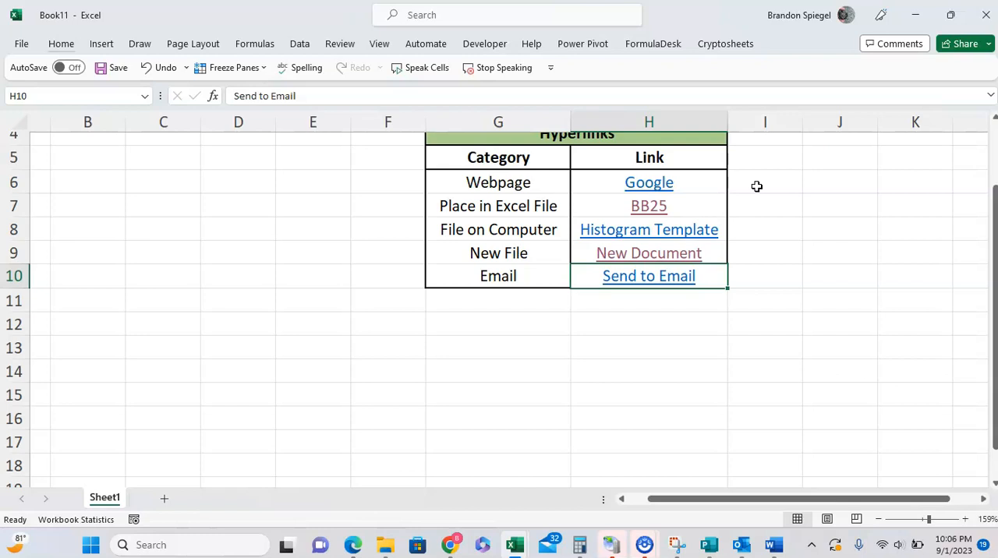
left_click(542, 345)
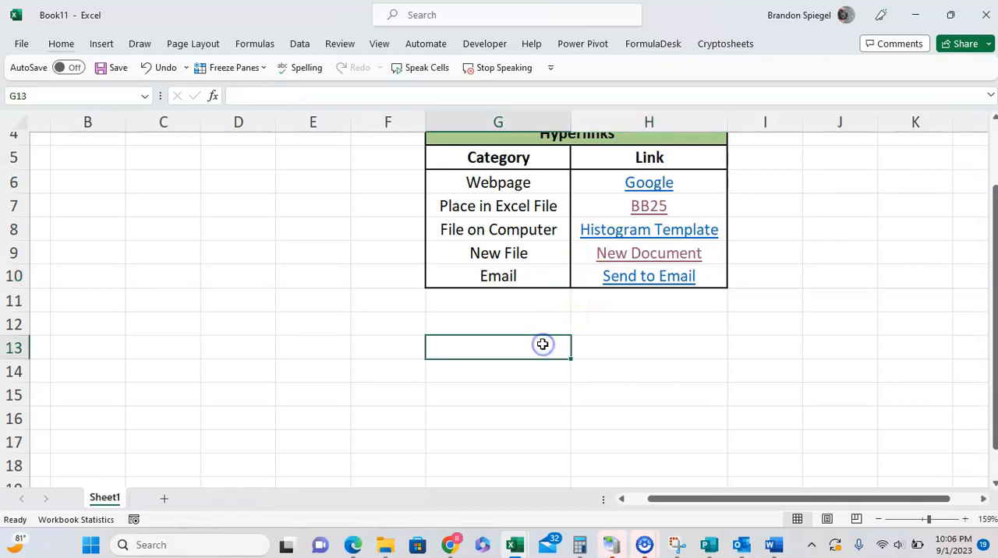
type("ww")
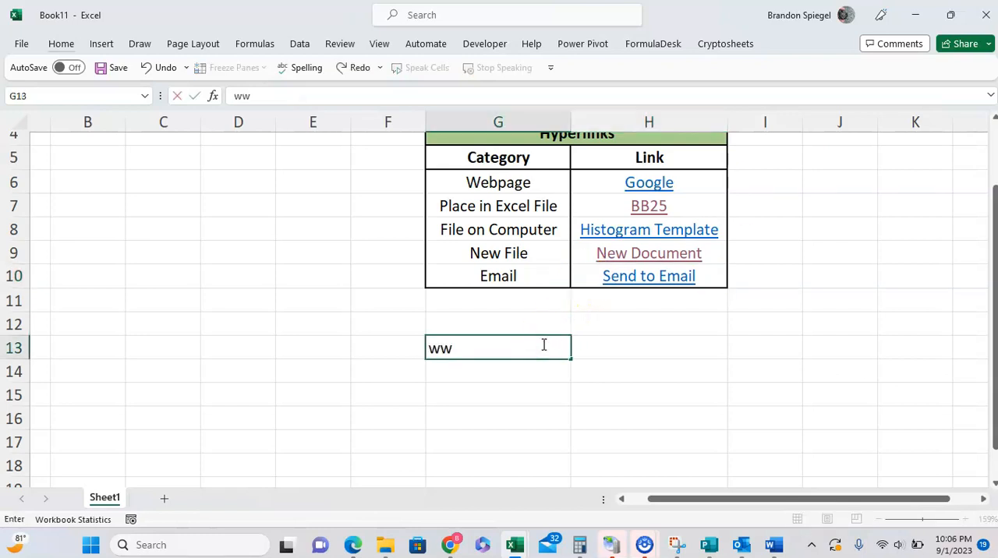
type("w.google.com")
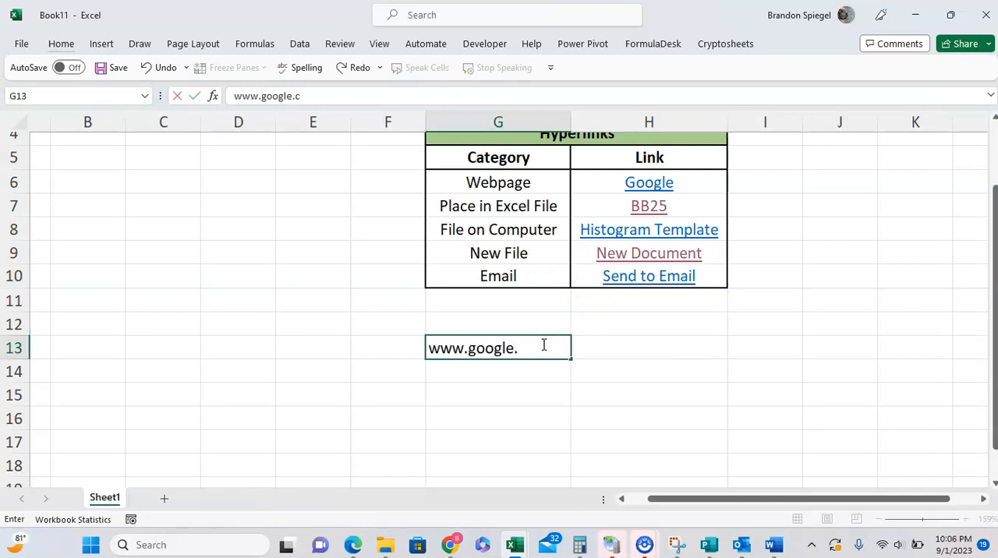
key("Return")
type("www.bind.co")
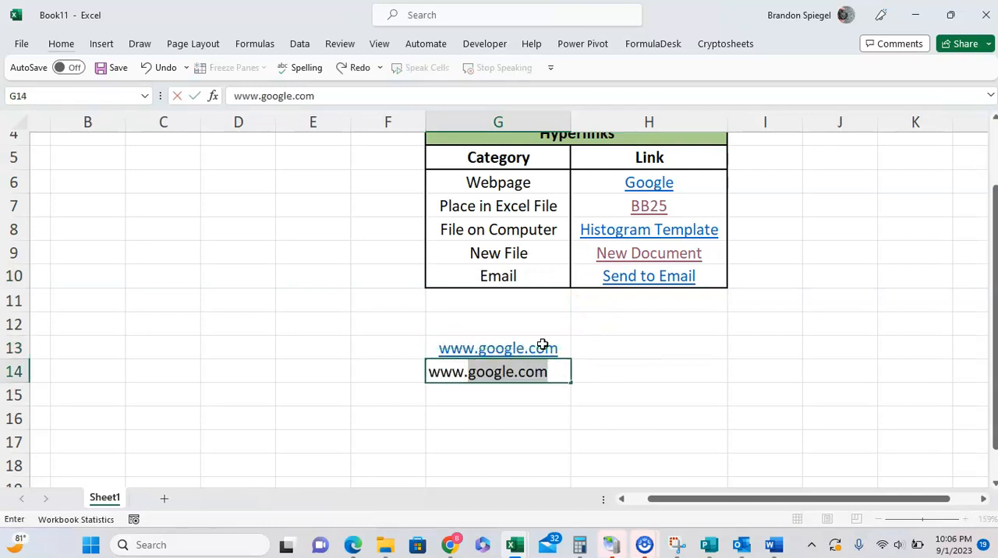
key("BackSpace")
key("BackSpace")
key("BackSpace")
key("BackSpace")
type("g.com")
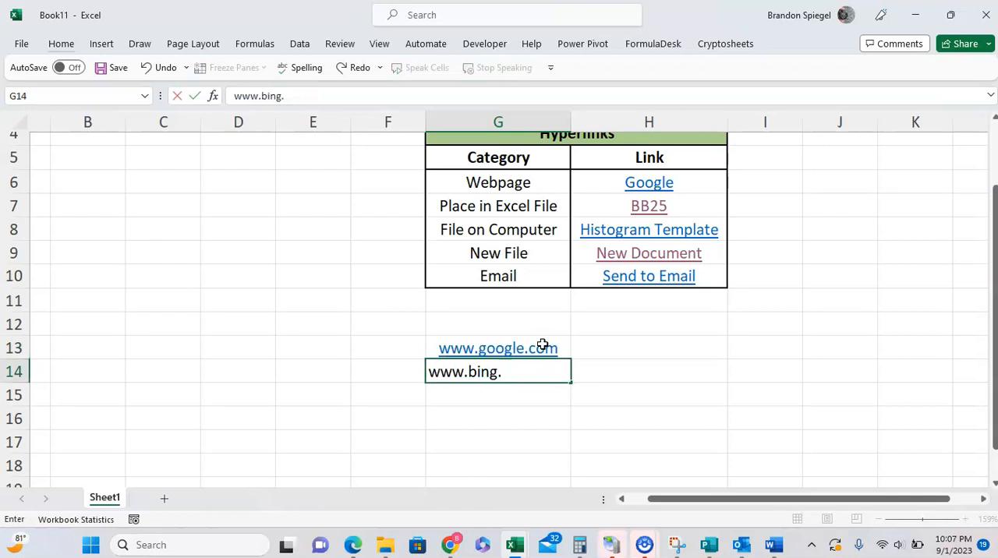
key("ctrl+Return")
key("Return")
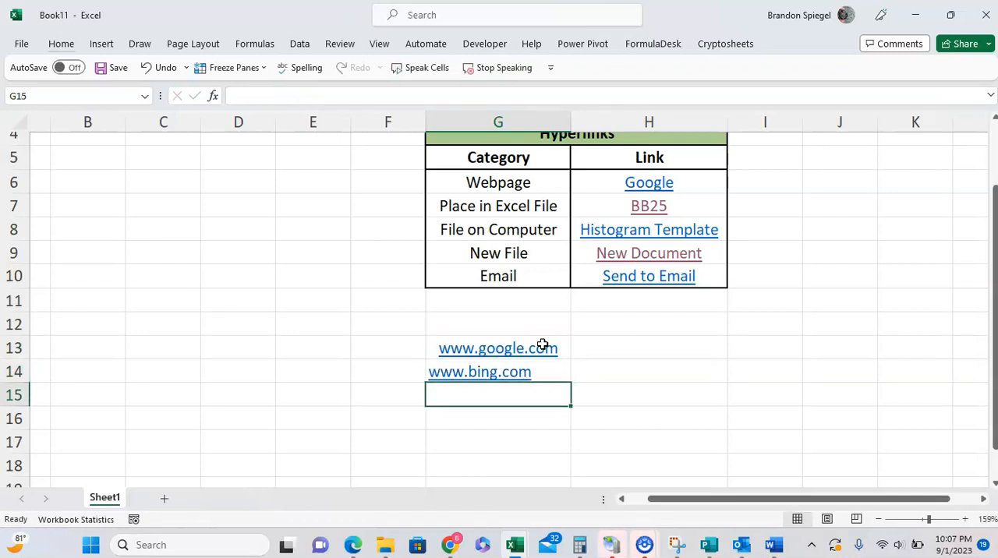
type("www.")
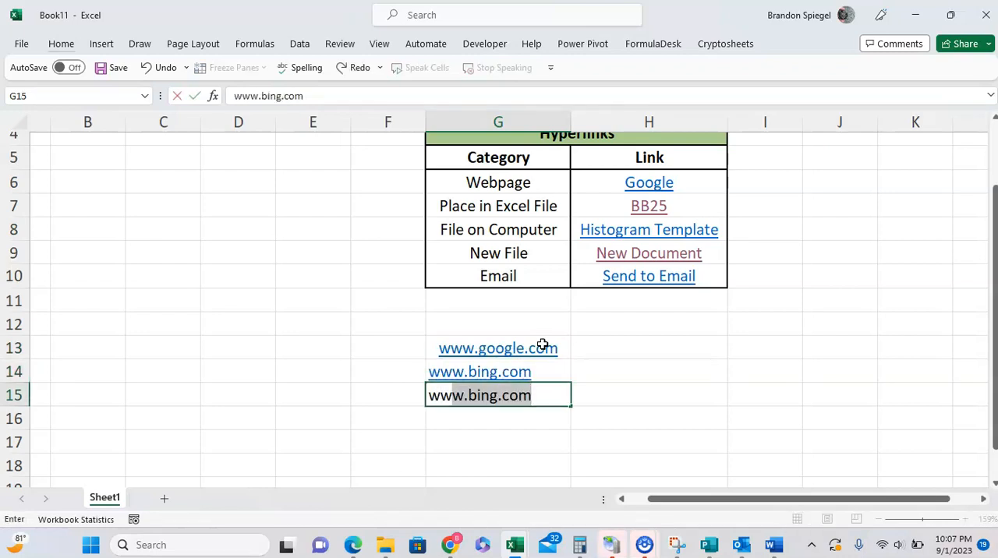
type("youtube")
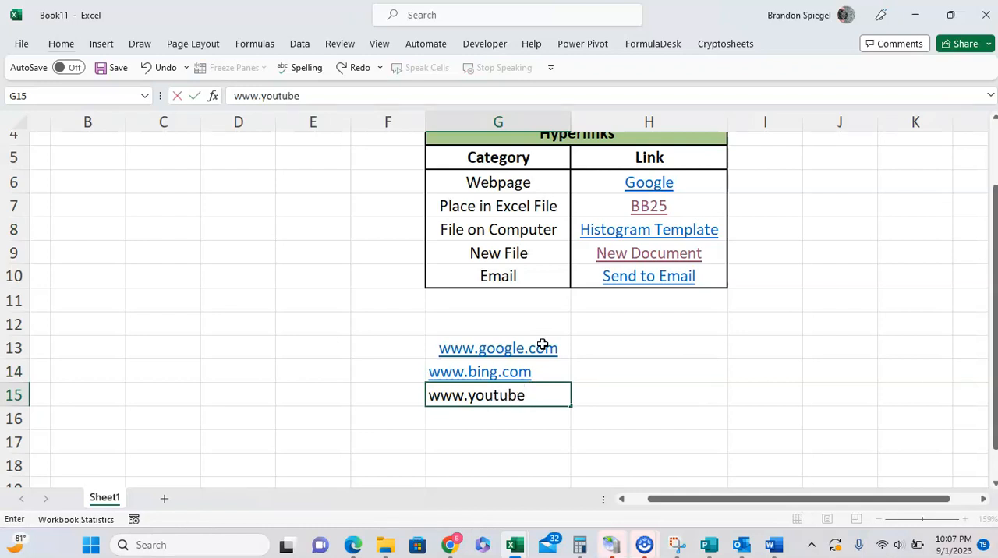
type(".com")
key("Return")
AutoFit the width of column G to the three web addresses in G13:G15
key("Up")
key("Up")
key("Up")
key("shift+Up")
key("shift+Up")
key("shift+Up")
key("shift+Down")
key("shift+Down")
key("shift+Down")
key("shift+Down")
key("shift+Down")
key("alt")
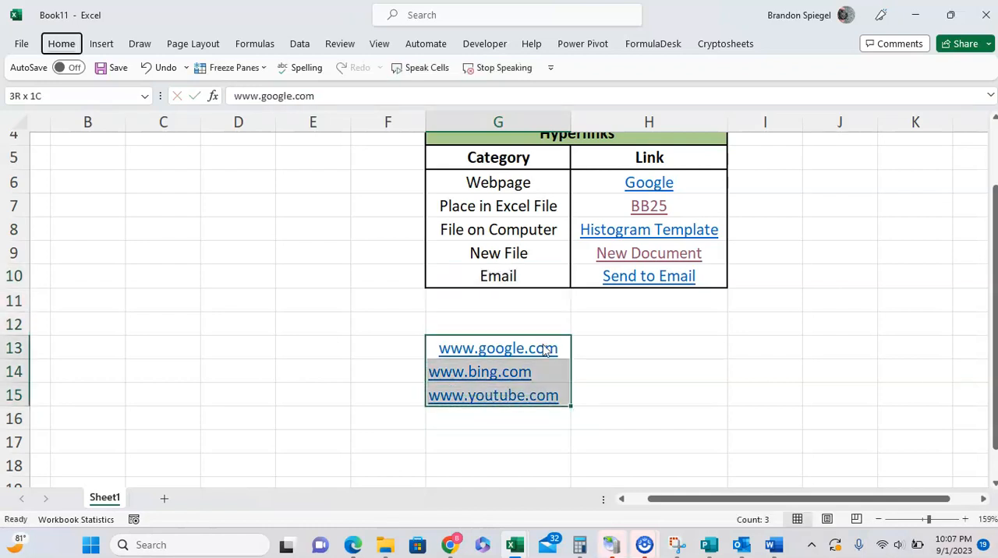
key("h")
key("o")
key("i")
Add the header "address" in G12 and the header "link" in H12
key("Up")
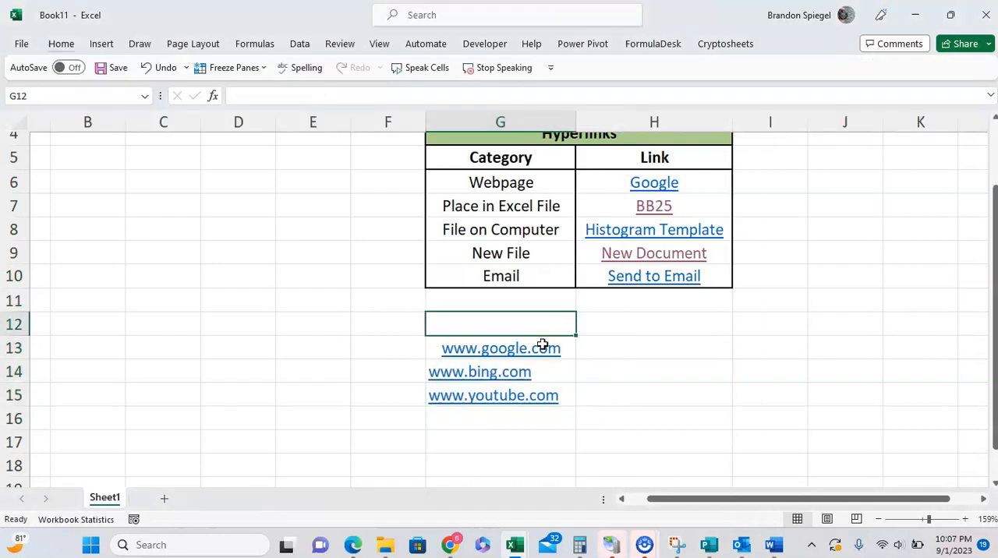
type("link")
key("Tab")
key("Left")
type("address")
key("Tab")
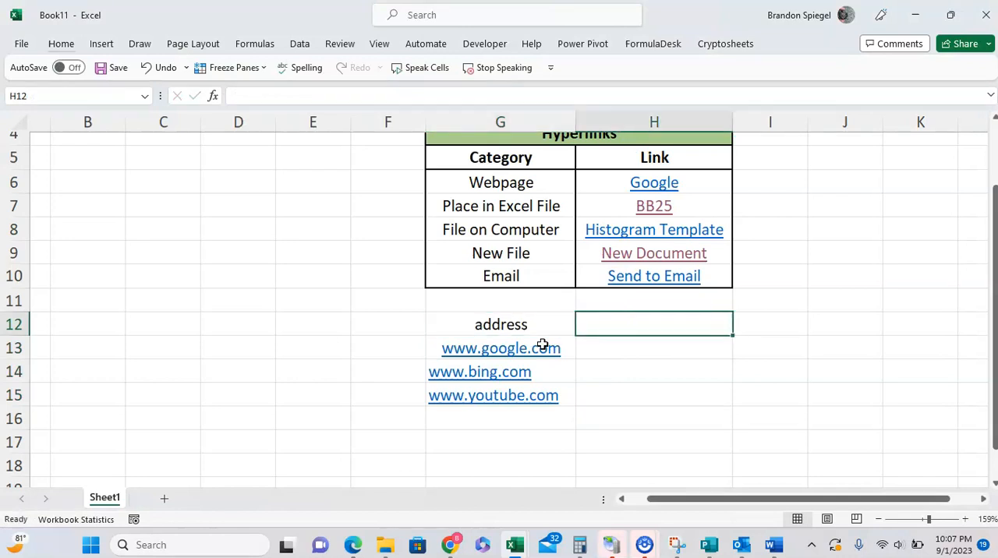
type("link")
key("Return")
Start a HYPERLINK formula in H13 that uses G13 as the link location
key("Tab")
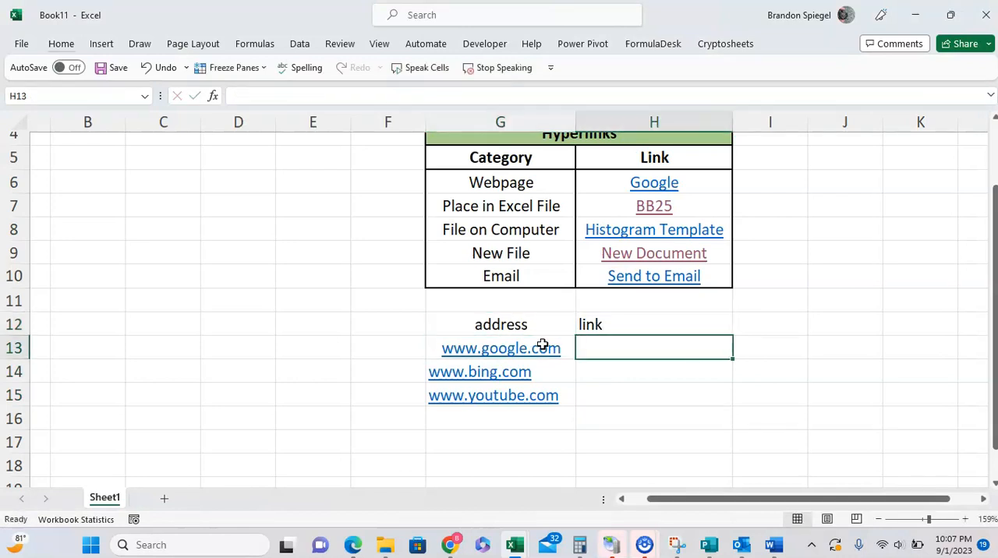
type("=hyperlin")
key("Tab")
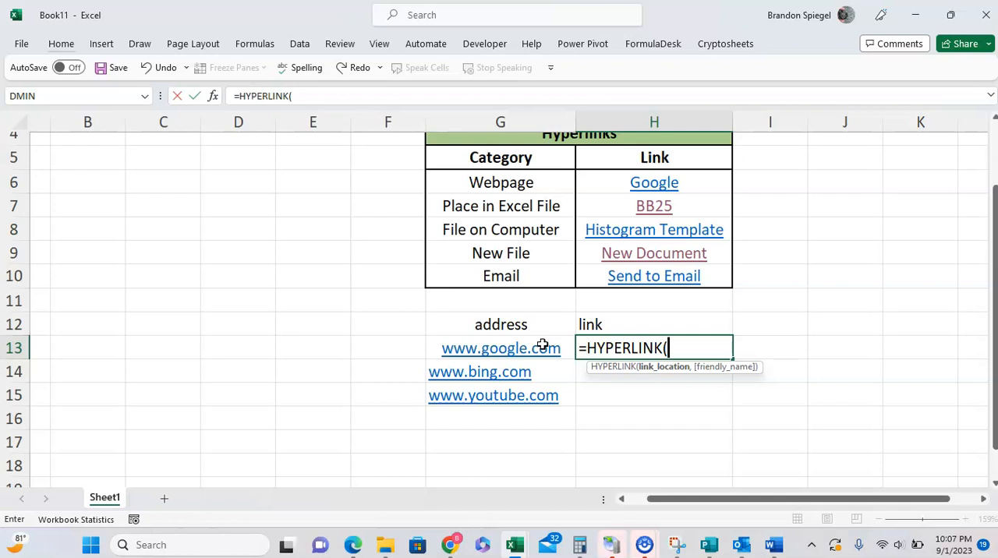
left_click(392, 345)
key("Right")
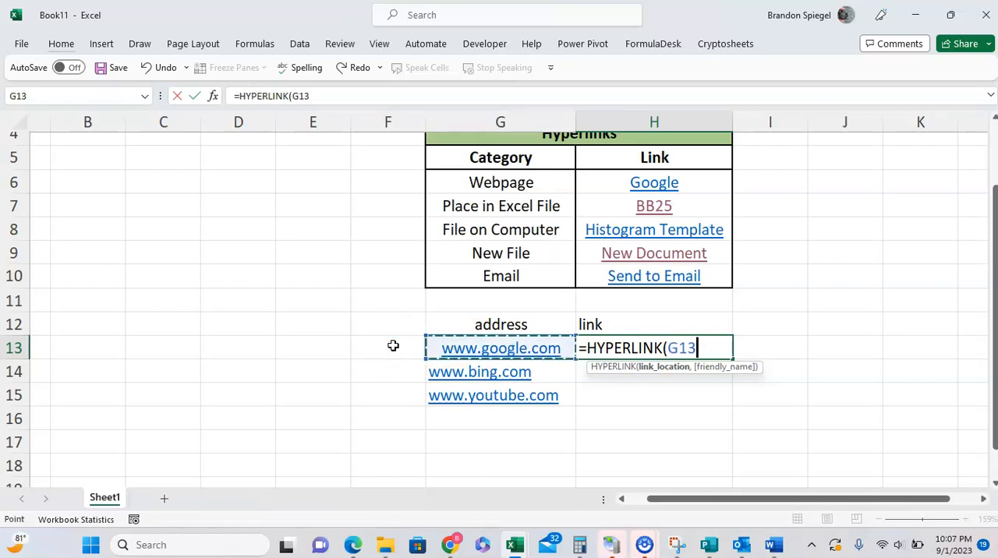
type(",")
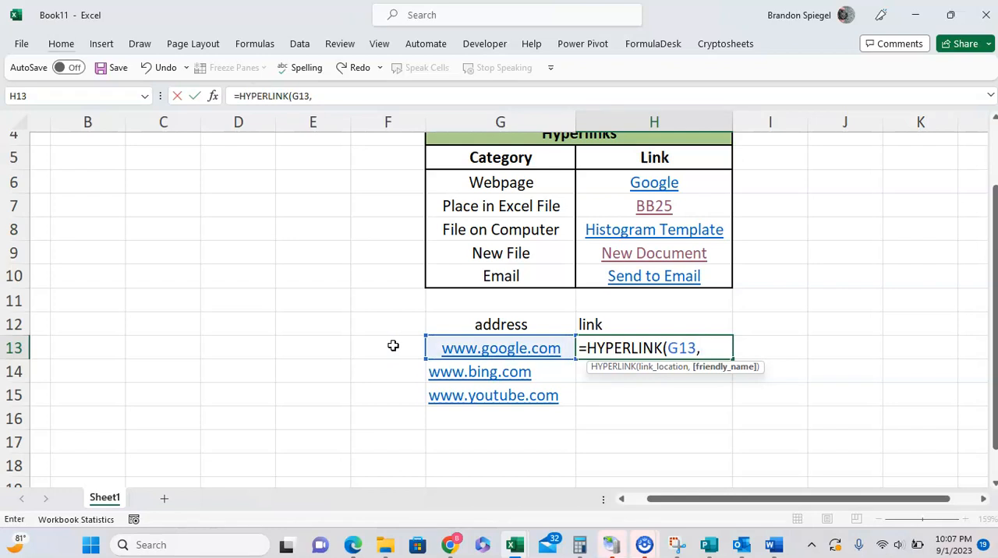
Complete the H13 formula with the friendly name "Google", giving =HYPERLINK(G13,"Google")
type("\"google")
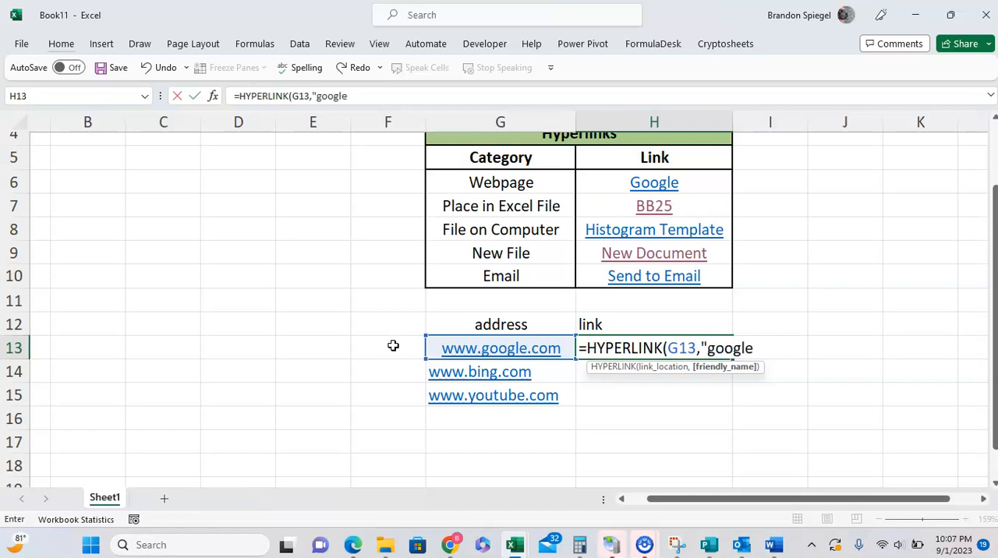
key("BackSpace")
key("BackSpace")
key("BackSpace")
key("BackSpace")
key("BackSpace")
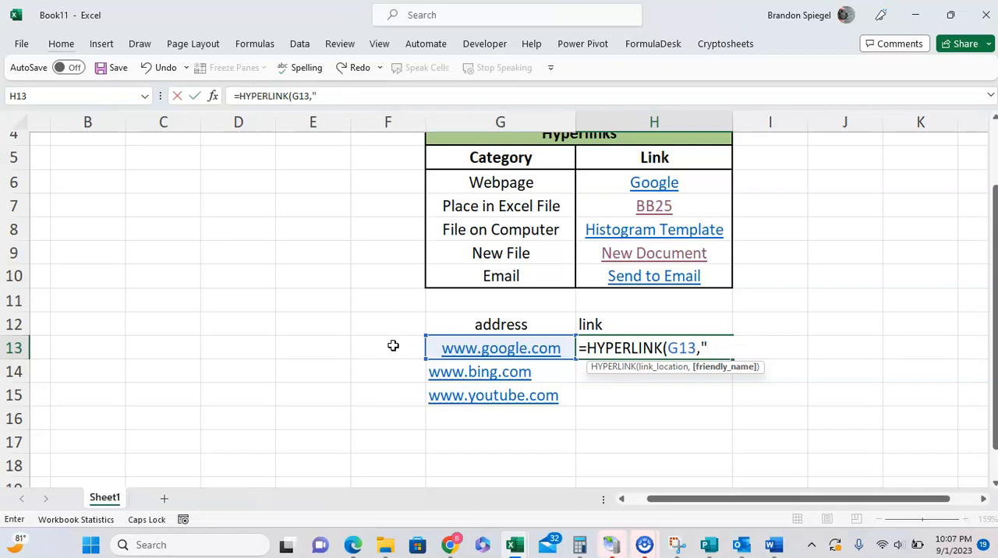
type("Google\")")
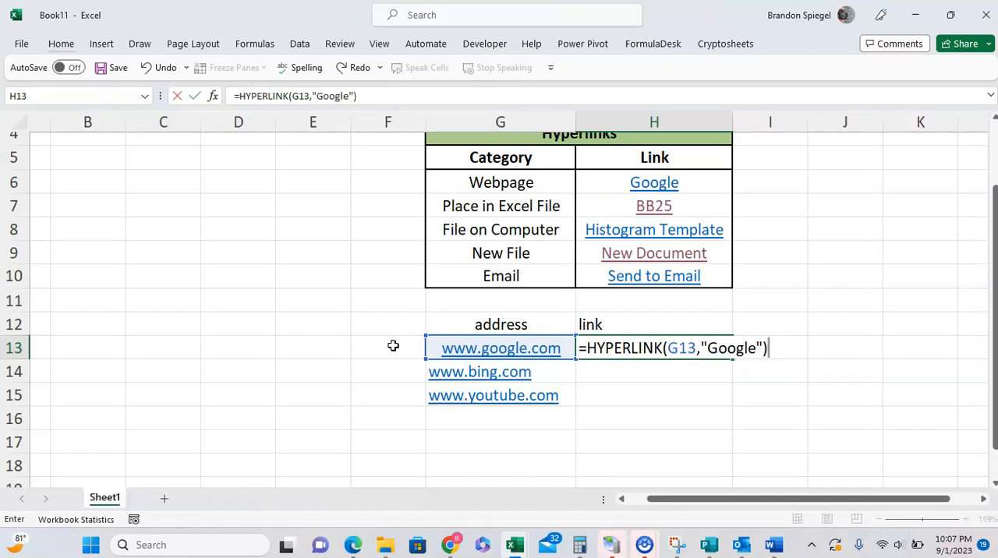
key("Return")
Copy the HYPERLINK formula from H13 down to H15
key("Up")
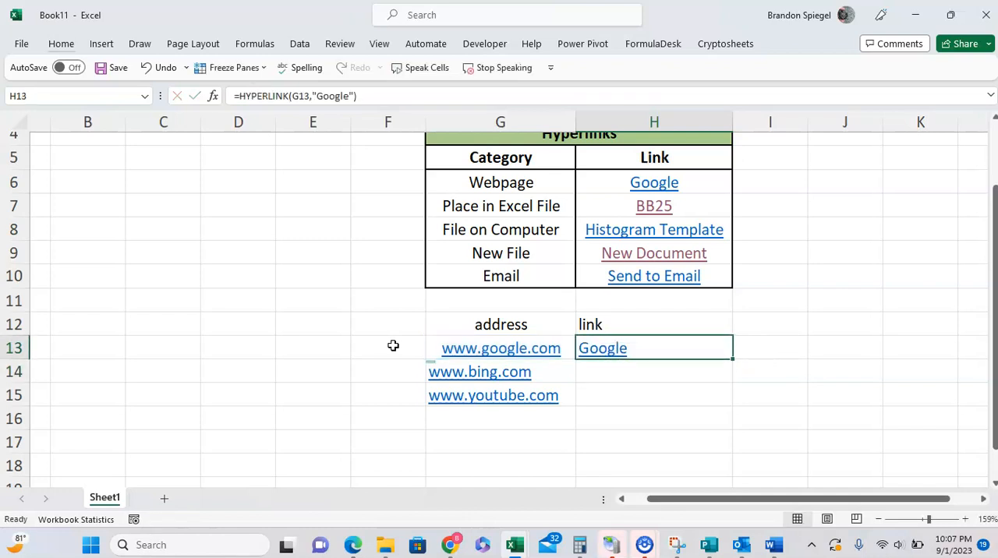
key("ctrl+c")
key("shift+Down")
key("shift+Down")
key("shift+Right")
key("shift+Left")
key("ctrl+v")
key("Down")
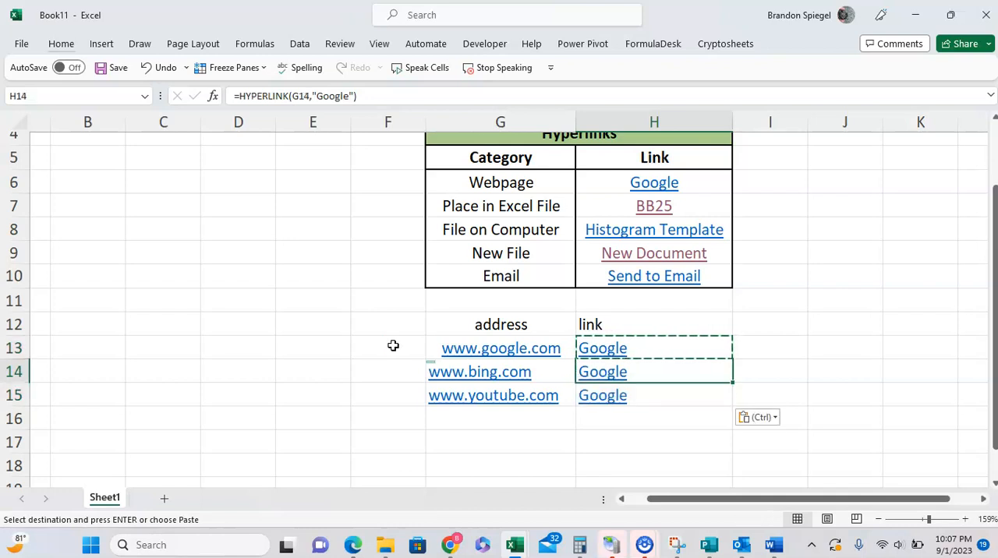
key("Escape")
Change the friendly name in the H14 HYPERLINK formula to "Bing"
key("Right")
key("Left")
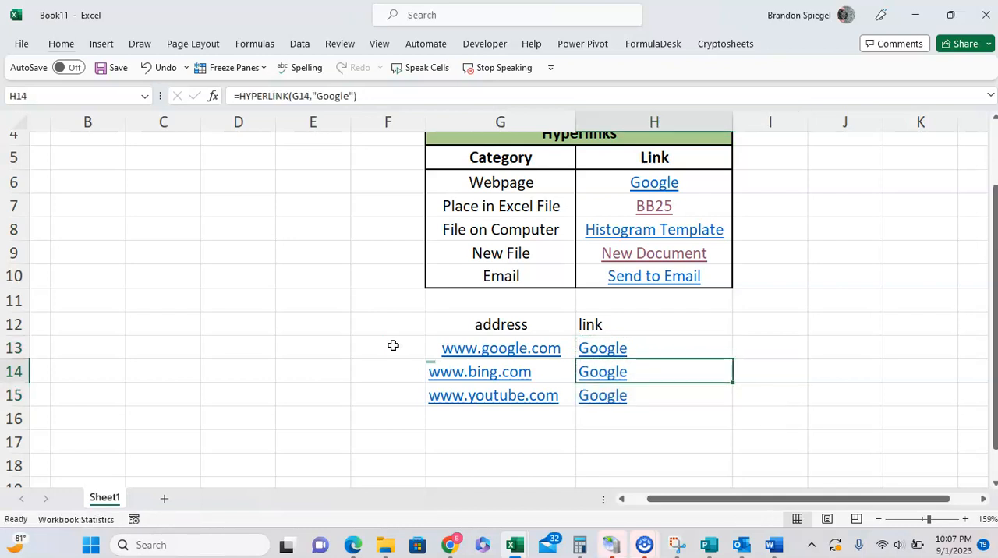
key("F2")
key("Left")
key("ctrl+shift+Left")
type("Bing")
key("Return")
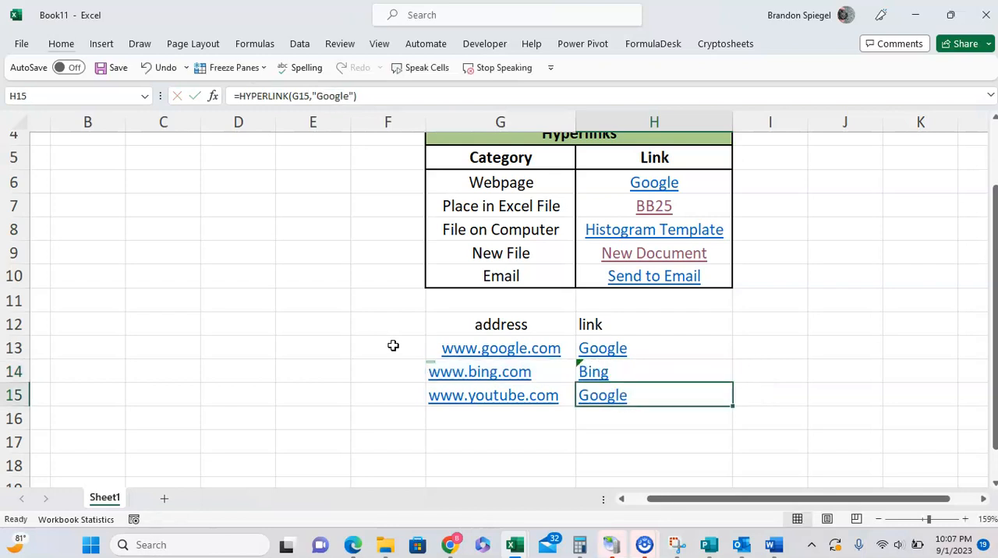
Change the friendly name in the H15 HYPERLINK formula to "Yotube"
key("F2")
key("Left")
key("ctrl+shift+Left")
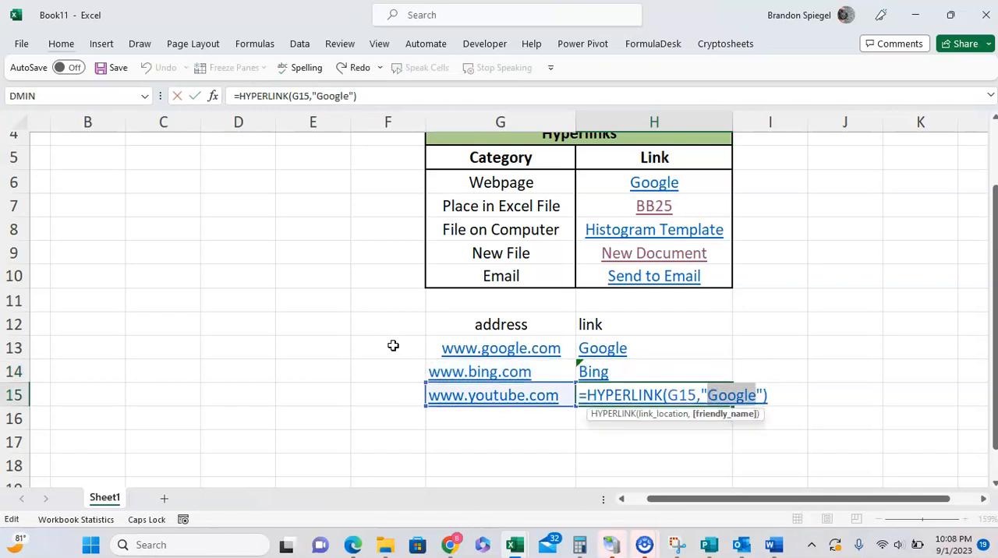
type("Yotube")
key("Return")
key("Up")
key("Up")
key("Up")
key("shift+Down")
key("shift+Down")
key("Up")
key("Down")
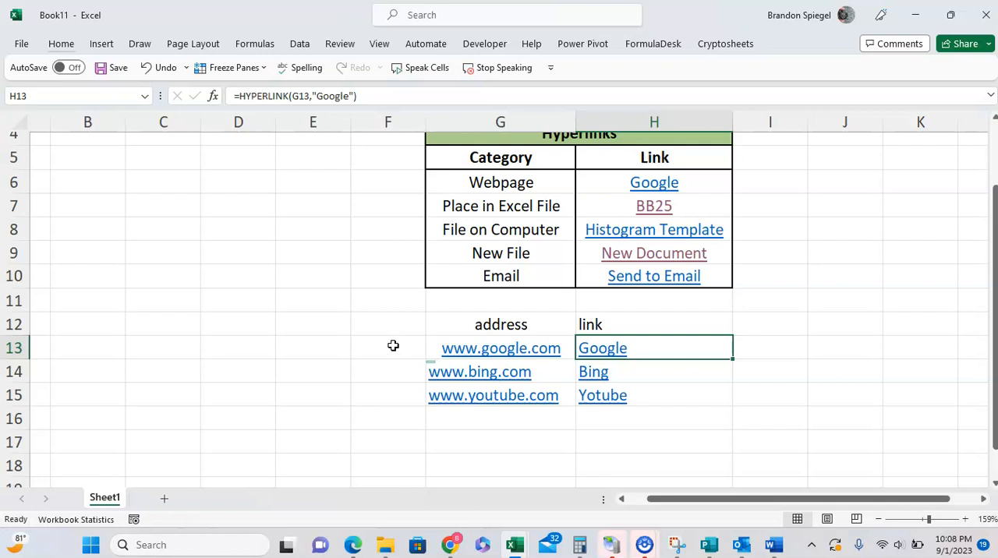
scroll(393, 345, "up", 1)
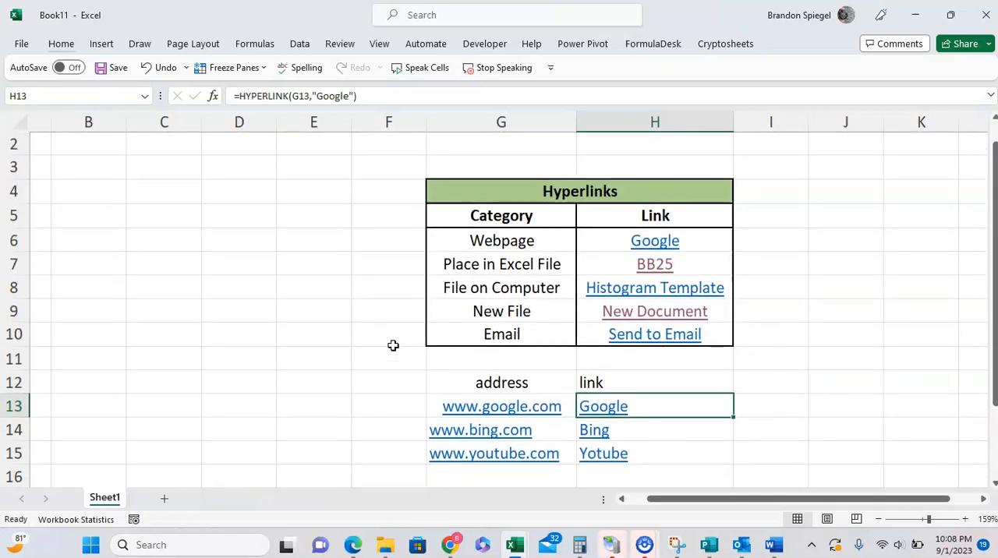